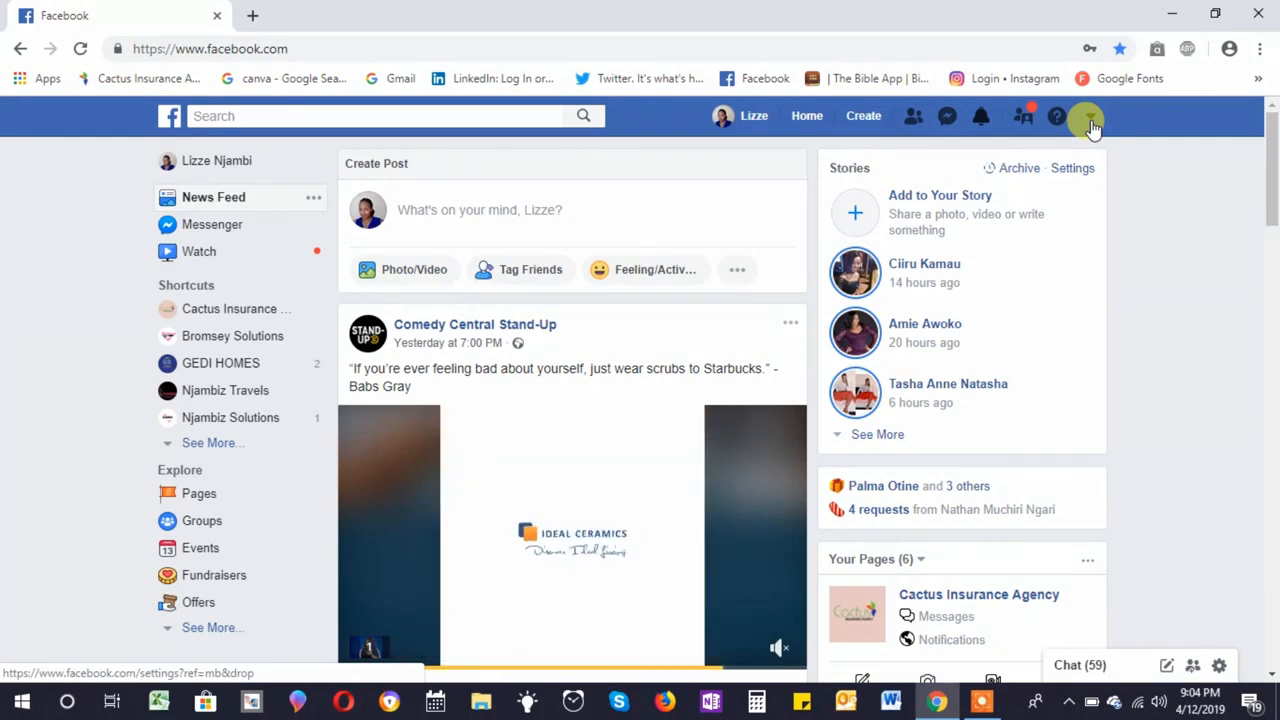
# Go from the Facebook news feed to the ads management area and open Business Manager from there.
pyautogui.click(1090, 120)
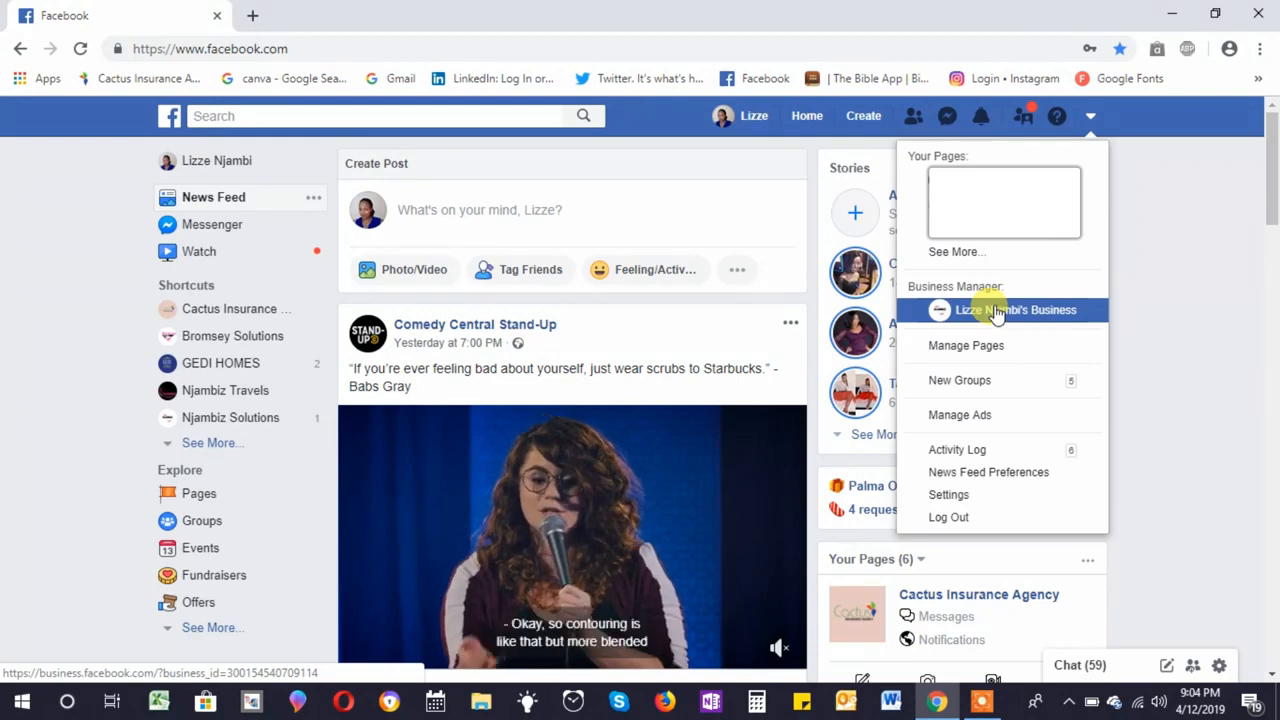
pyautogui.click(987, 415)
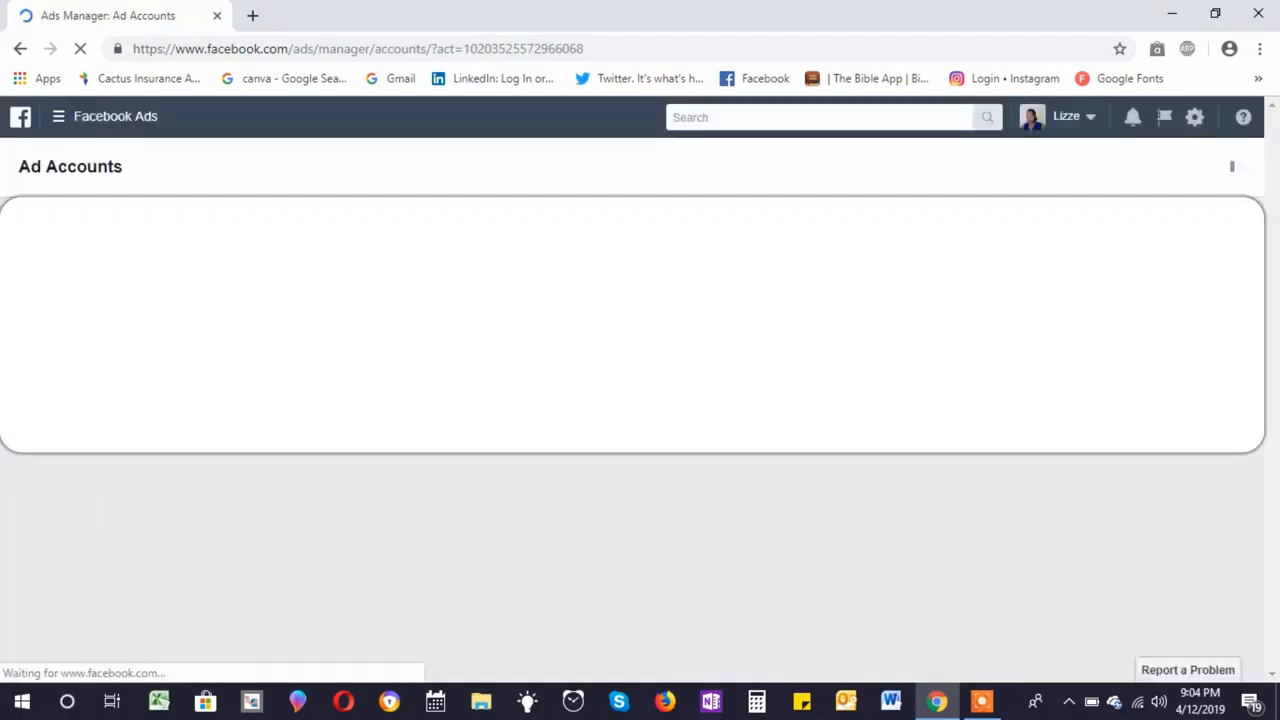
pyautogui.click(61, 120)
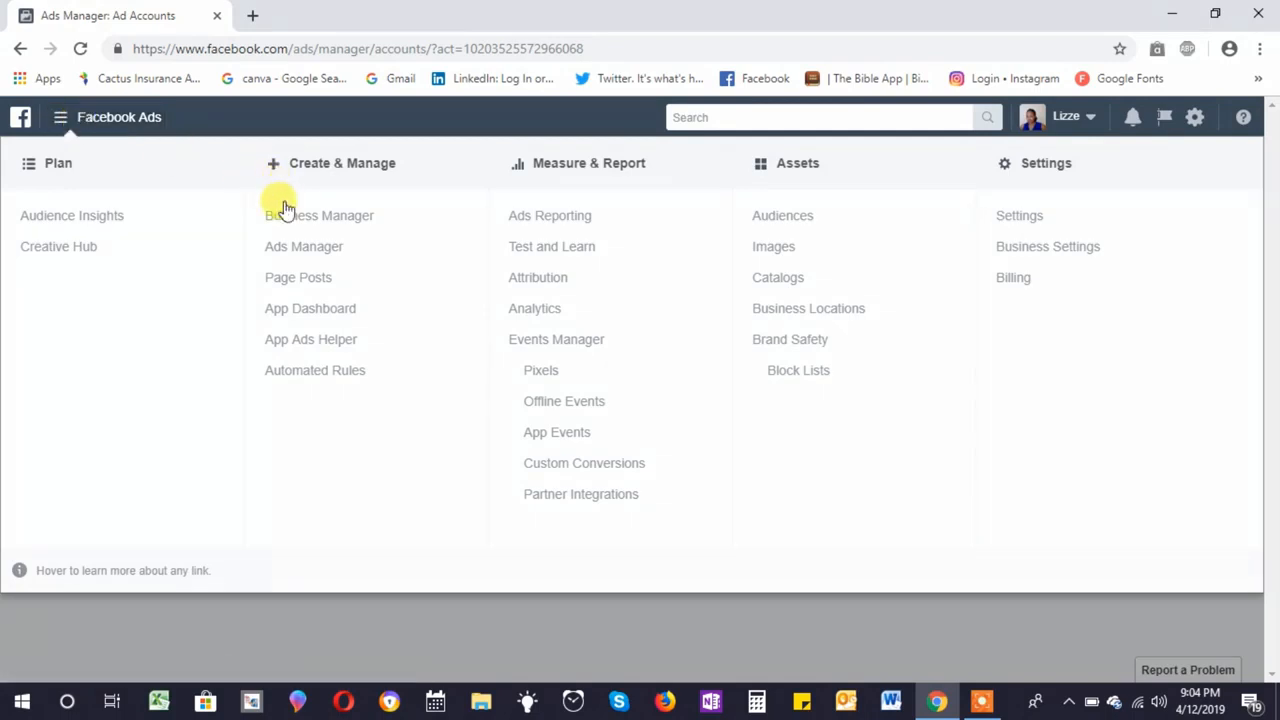
pyautogui.click(352, 224)
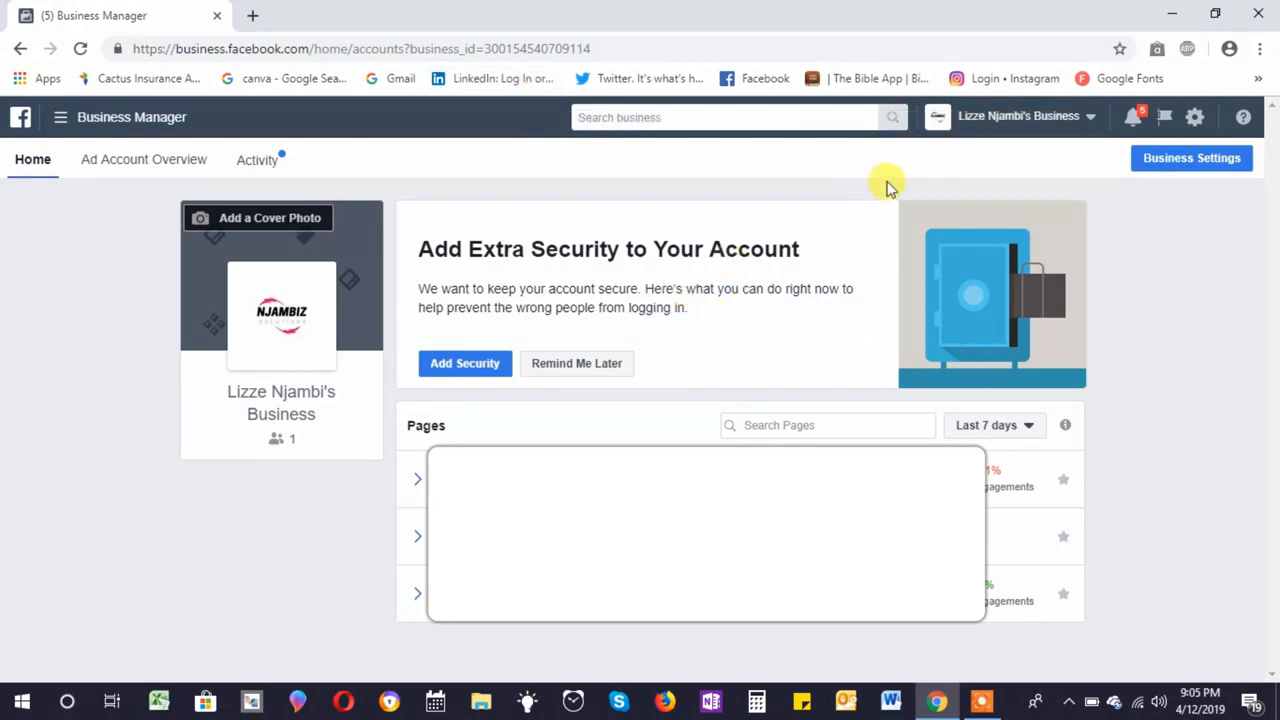
# Open the ad accounts section of the business settings and view the options for adding an ad account.
pyautogui.click(1213, 172)
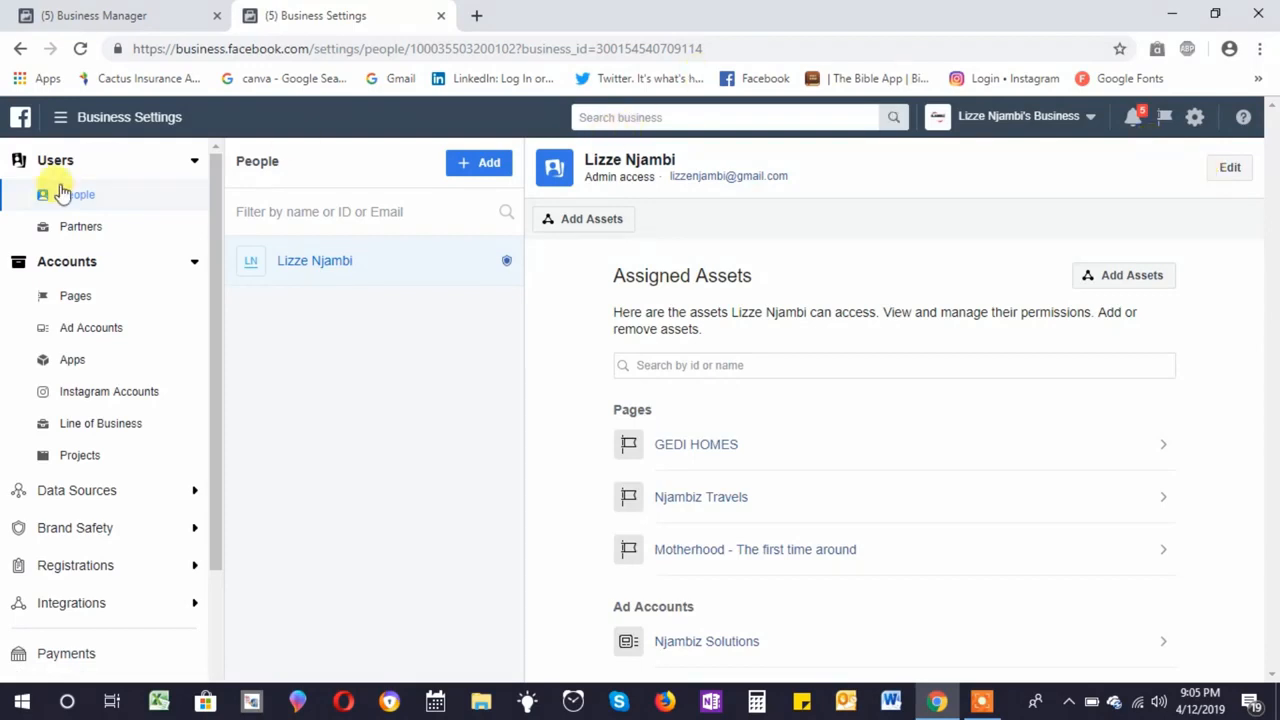
pyautogui.click(105, 333)
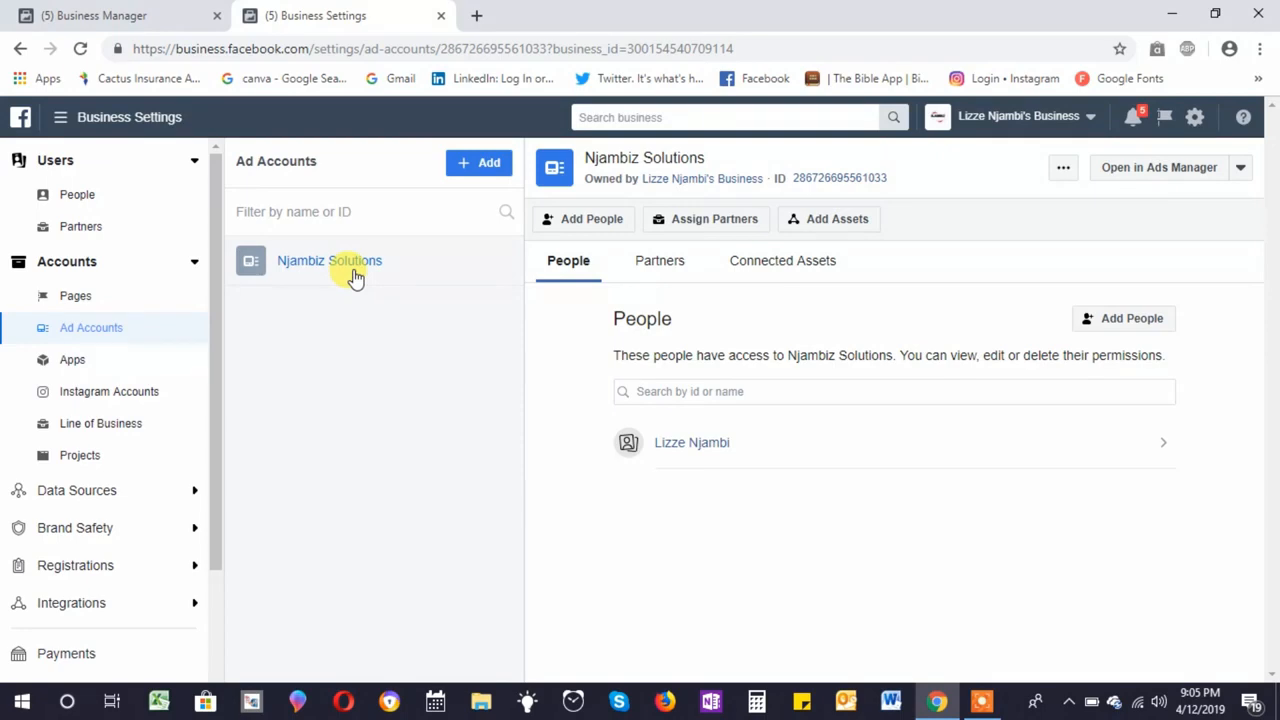
pyautogui.click(486, 165)
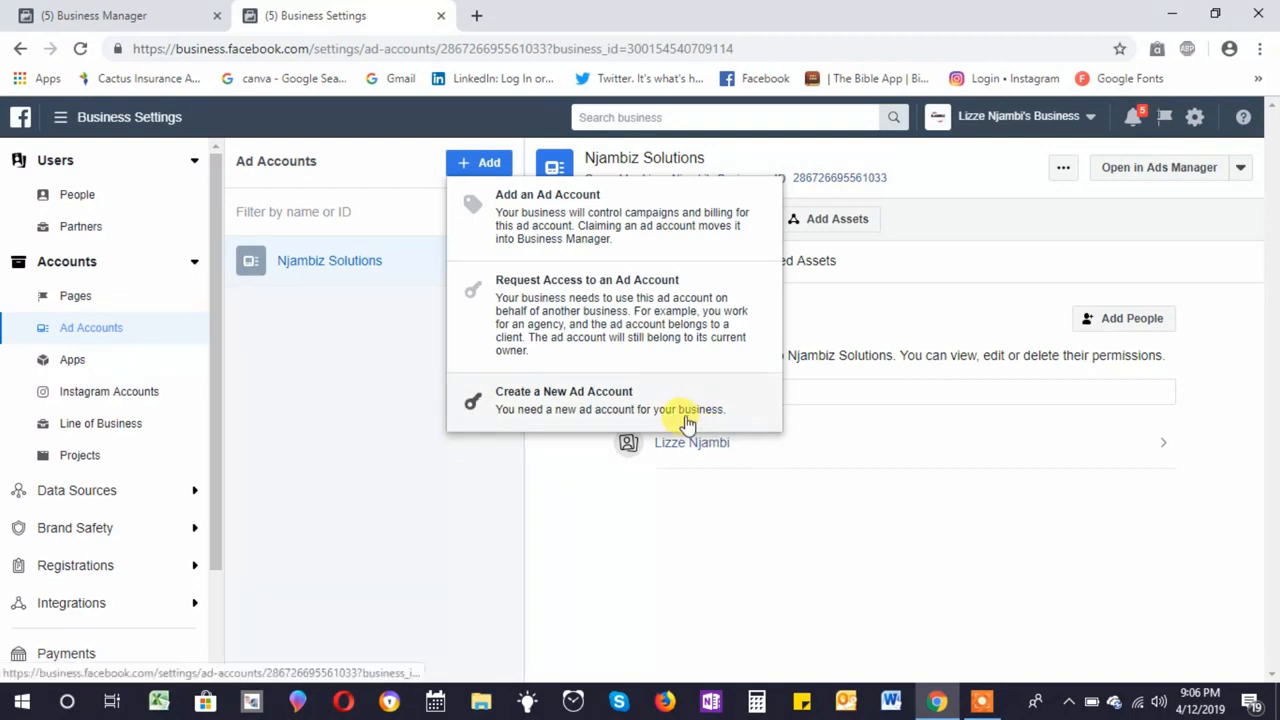
pyautogui.click(374, 417)
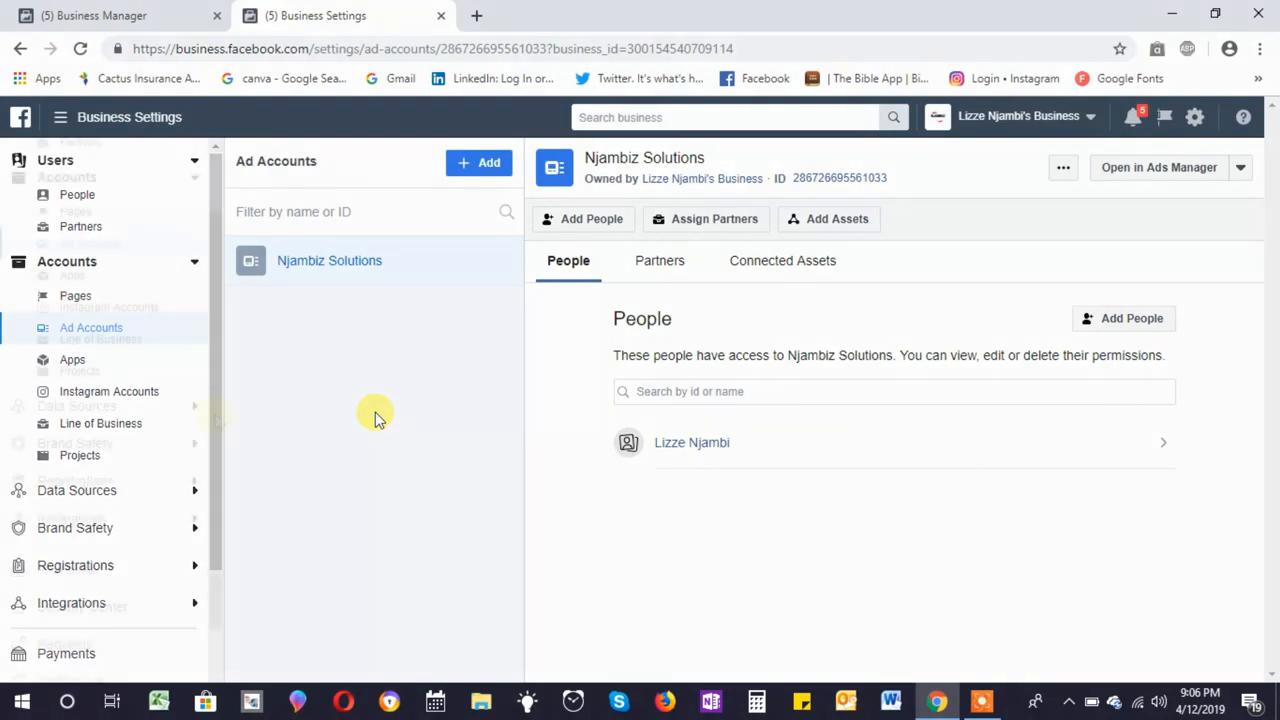
# Open the Business Info settings and review the business details and options, including the ad account creation limit.
pyautogui.scroll(-1, 219, 418)
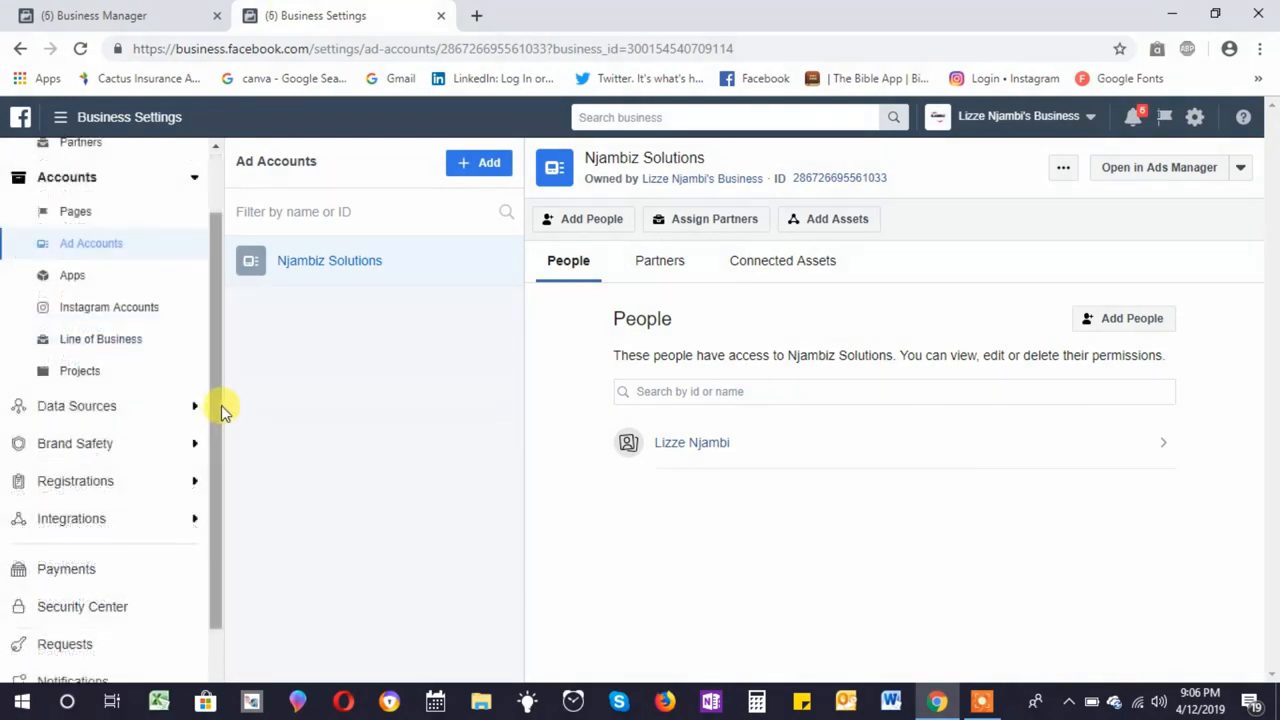
pyautogui.moveTo(221, 405); pyautogui.dragTo(222, 462)
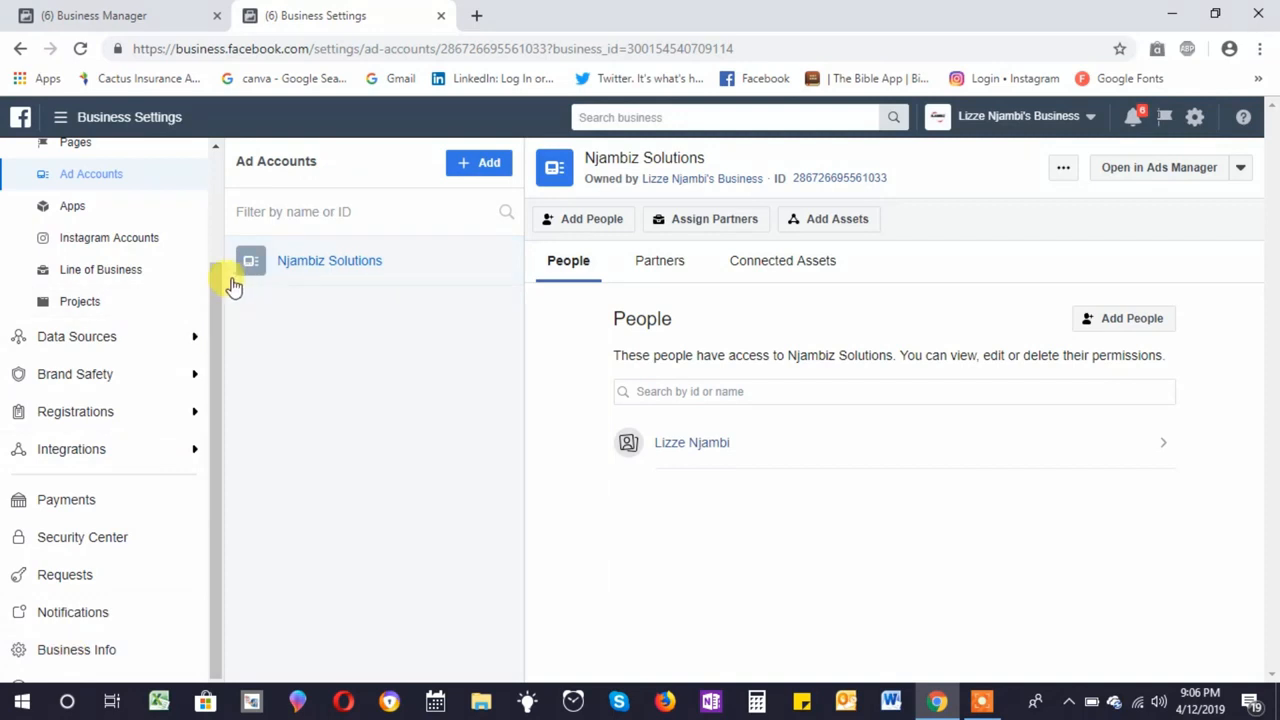
pyautogui.moveTo(220, 277); pyautogui.dragTo(211, 409)
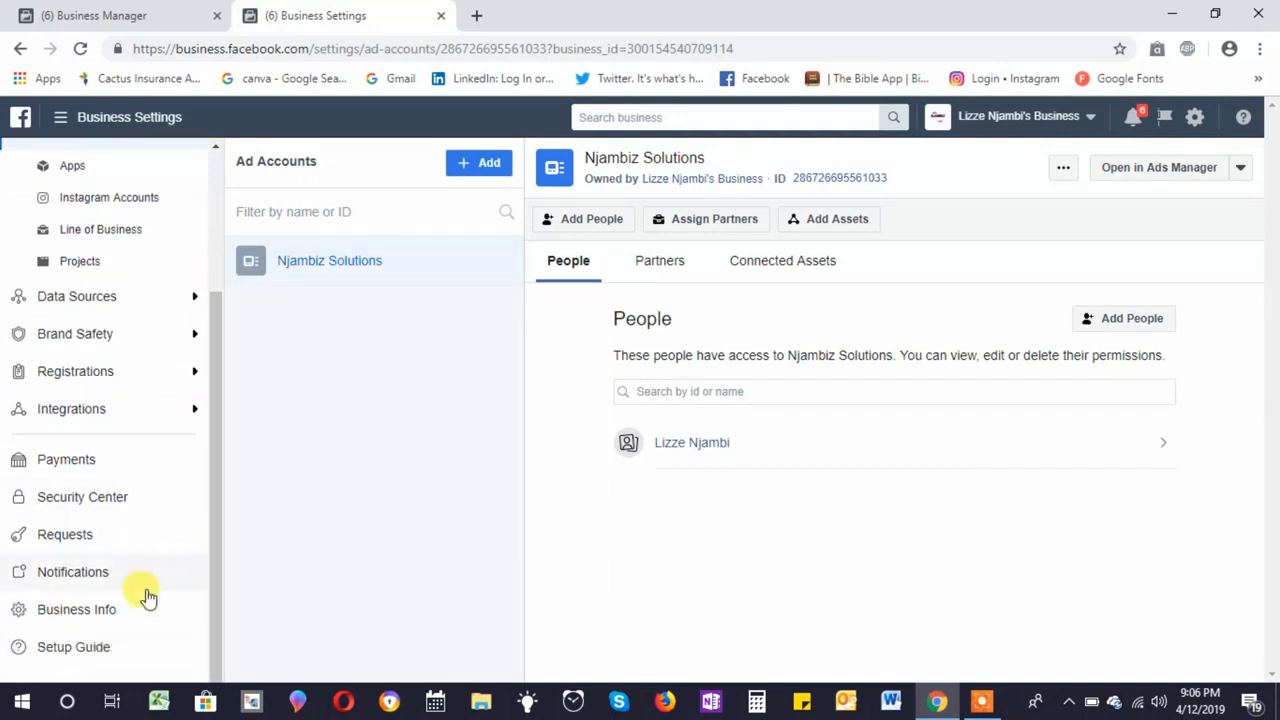
pyautogui.click(98, 616)
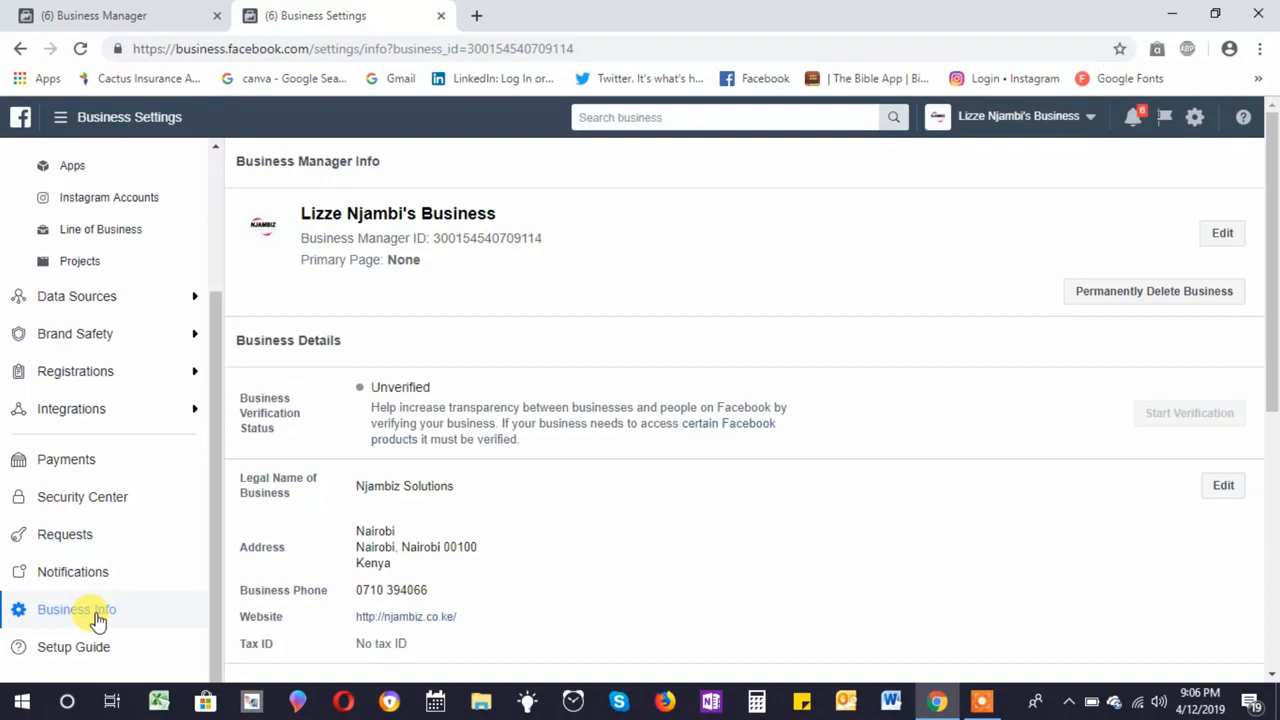
pyautogui.moveTo(1274, 221); pyautogui.dragTo(1275, 314)
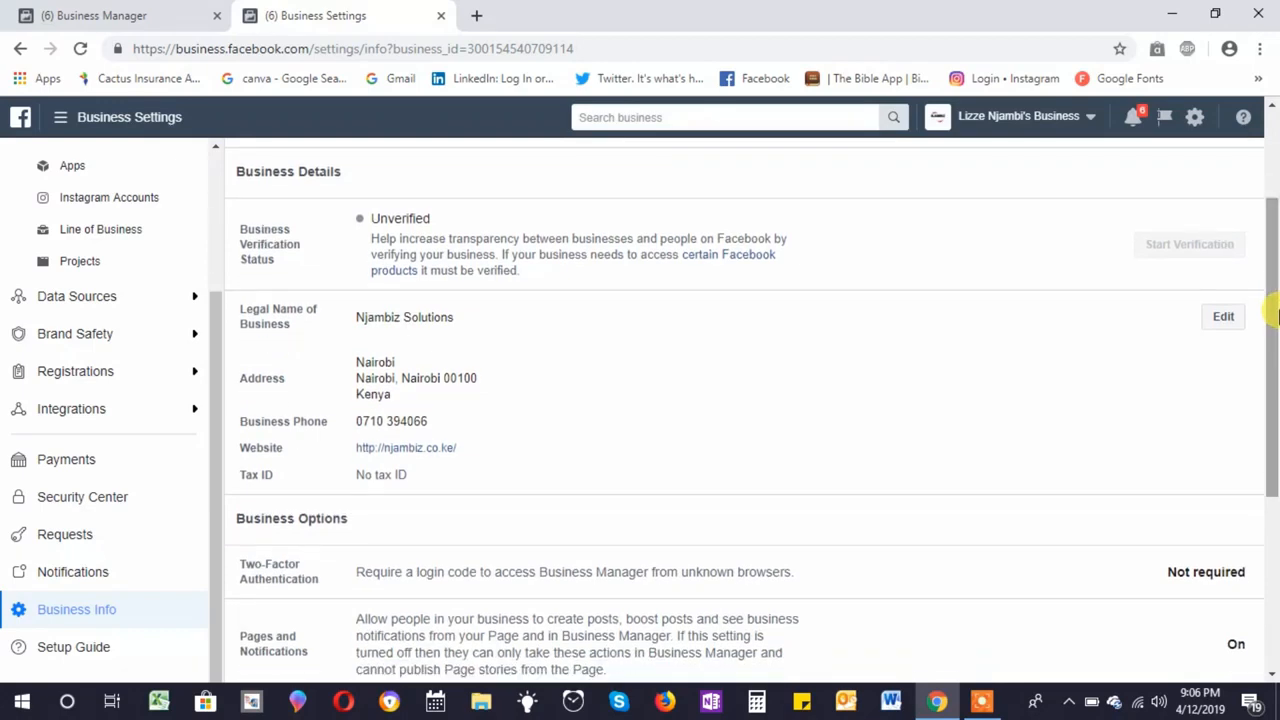
pyautogui.moveTo(1275, 316); pyautogui.dragTo(1272, 487)
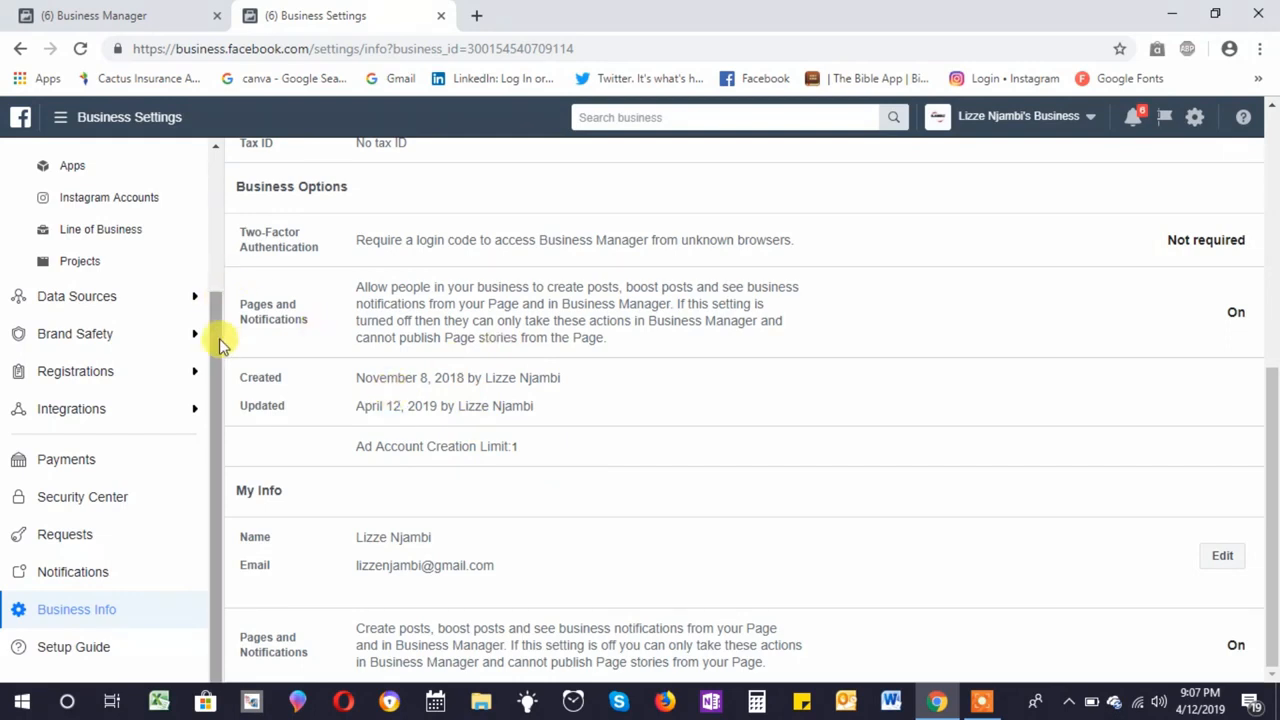
# Return to the business's ad accounts and start adding an existing ad account by its ID.
pyautogui.moveTo(219, 338); pyautogui.dragTo(217, 183)
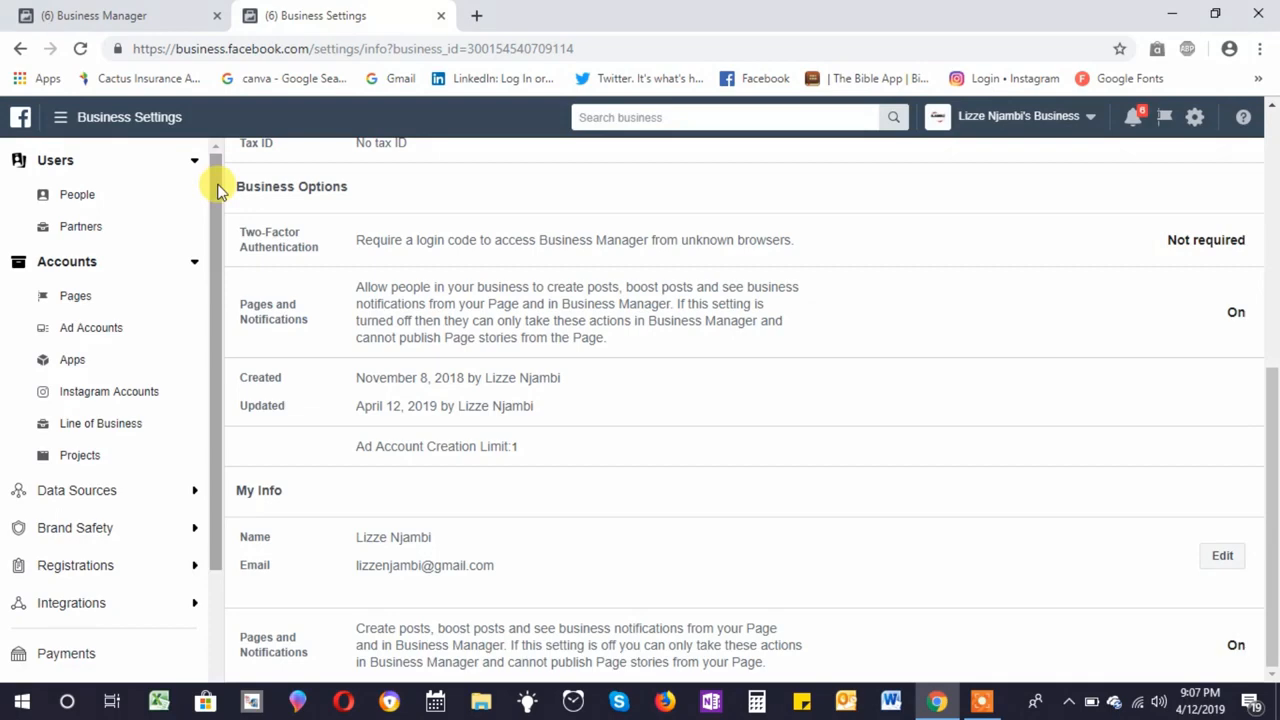
pyautogui.click(90, 328)
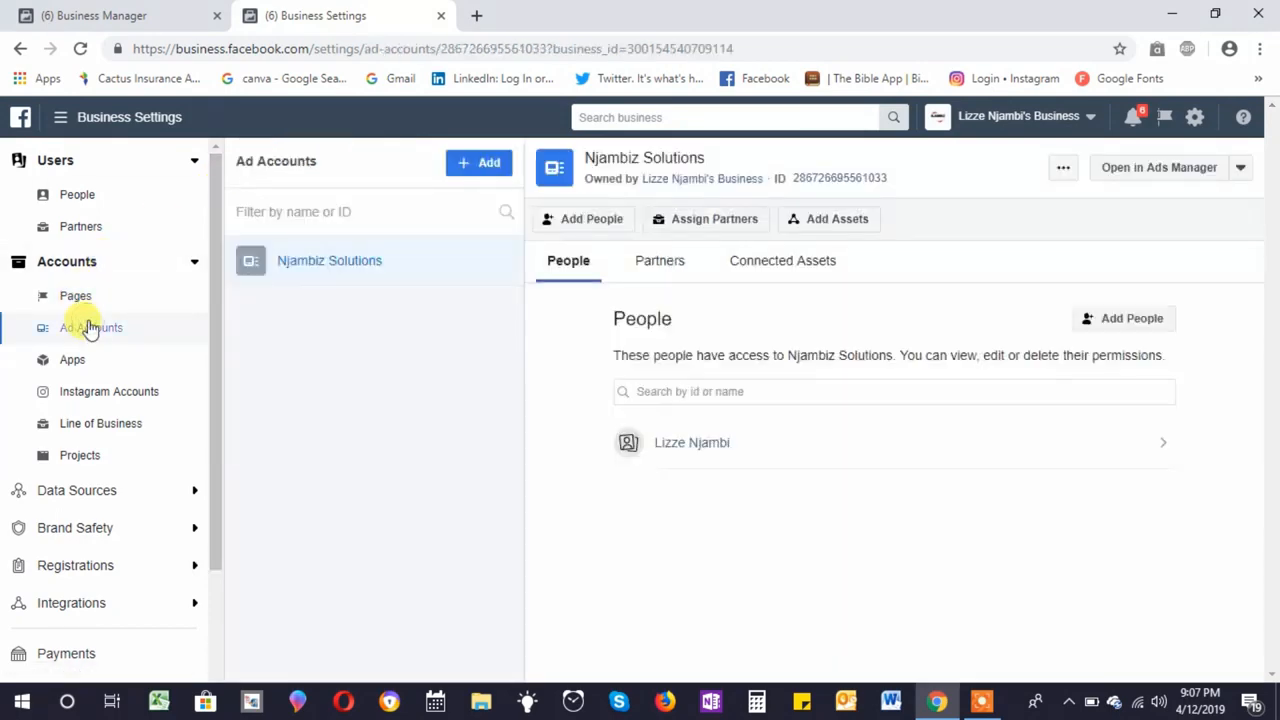
pyautogui.click(478, 160)
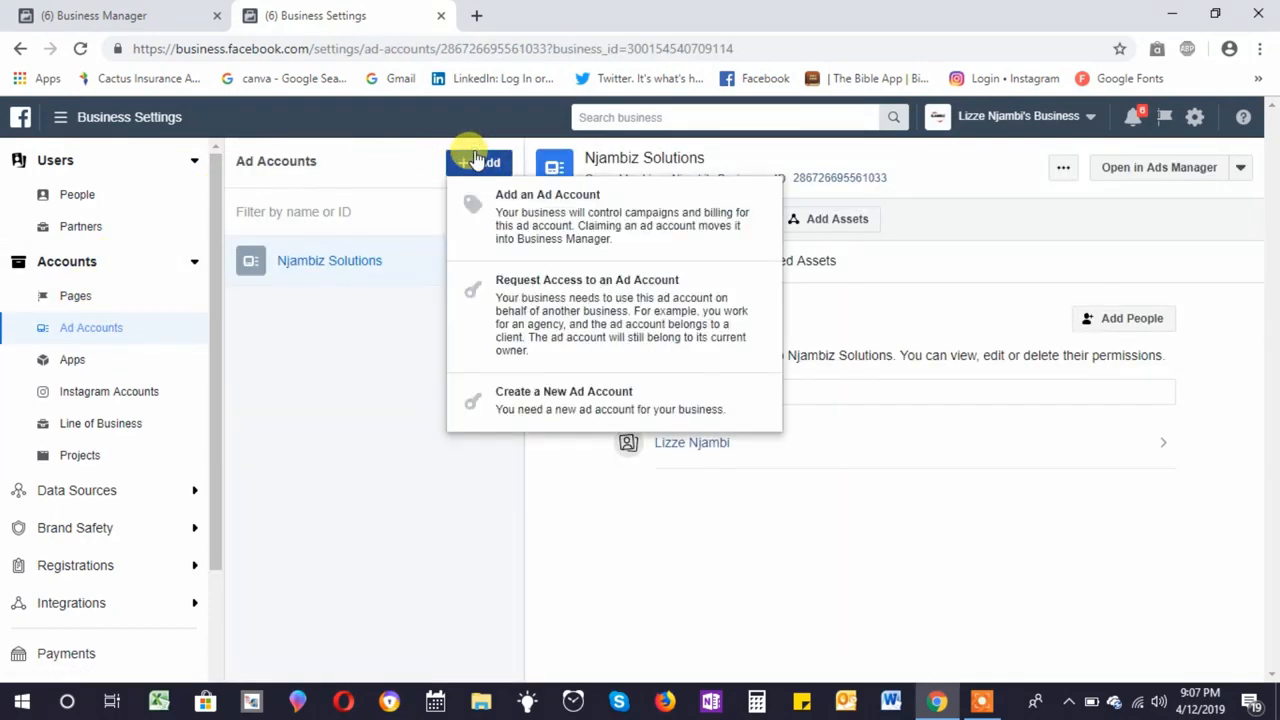
pyautogui.click(570, 196)
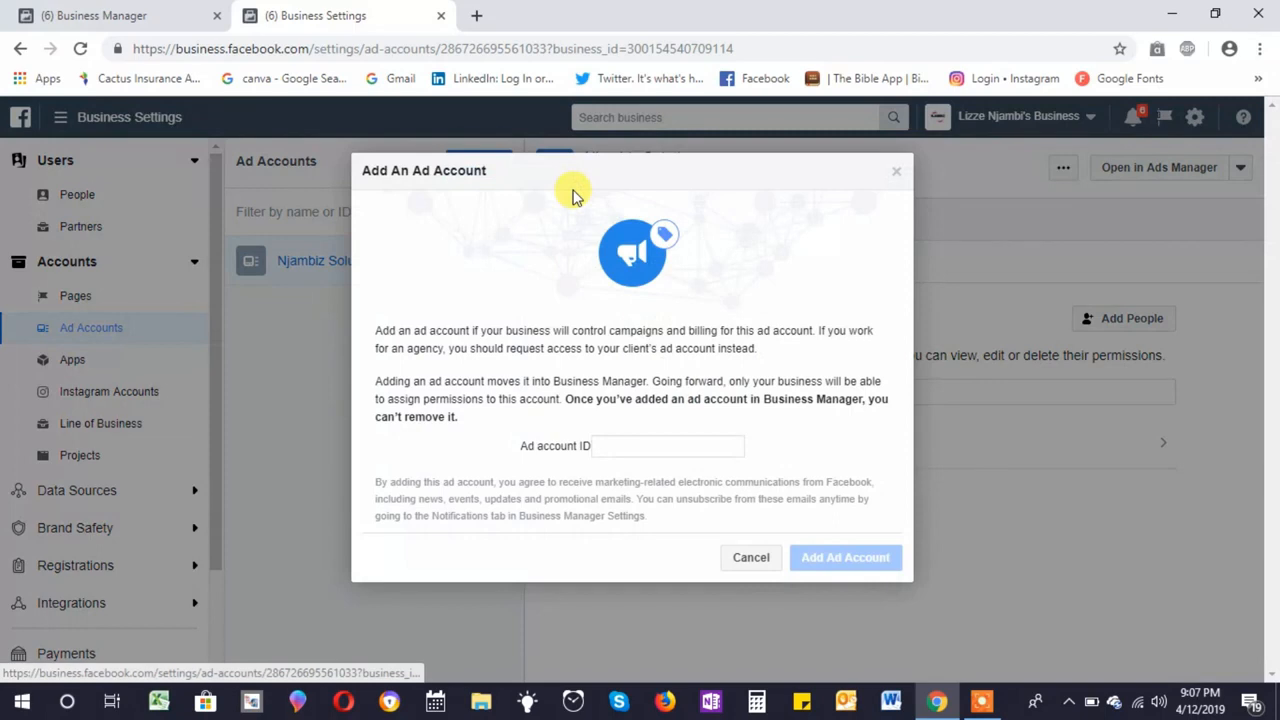
pyautogui.click(625, 446)
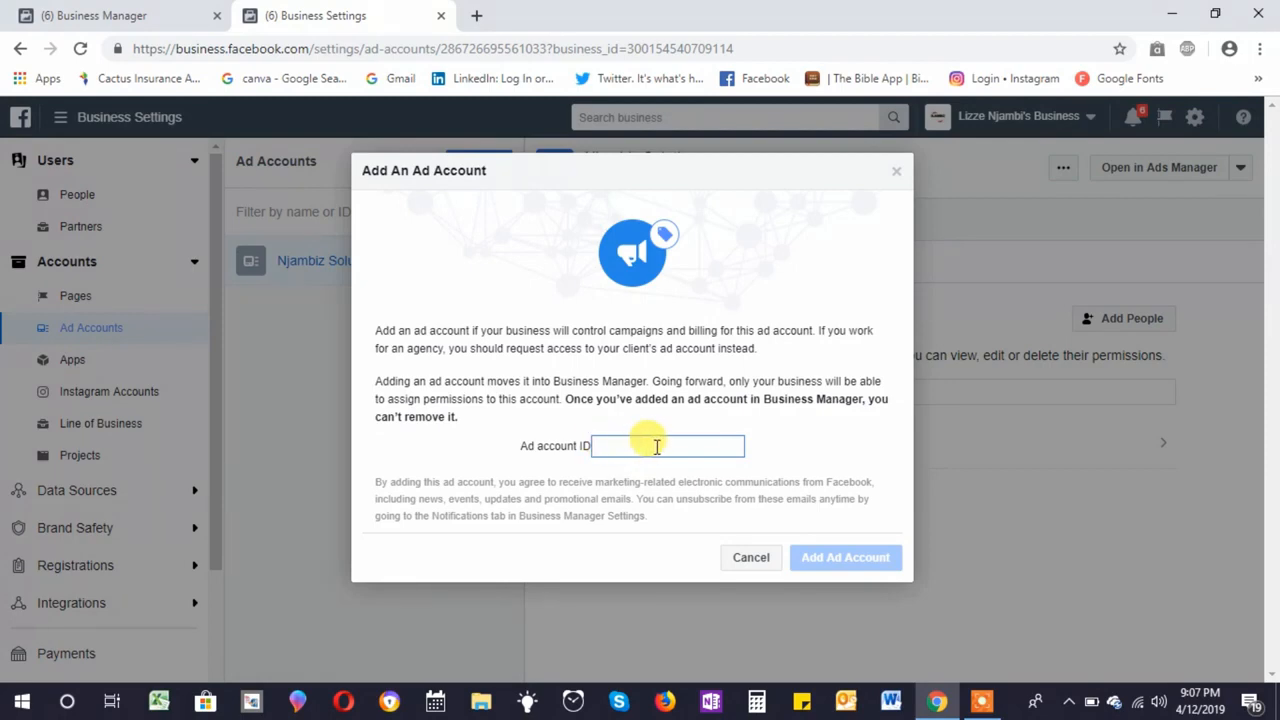
# Switch to the personal ad account in the Business Manager browser tab and copy its account ID from the page address.
pyautogui.click(103, 20)
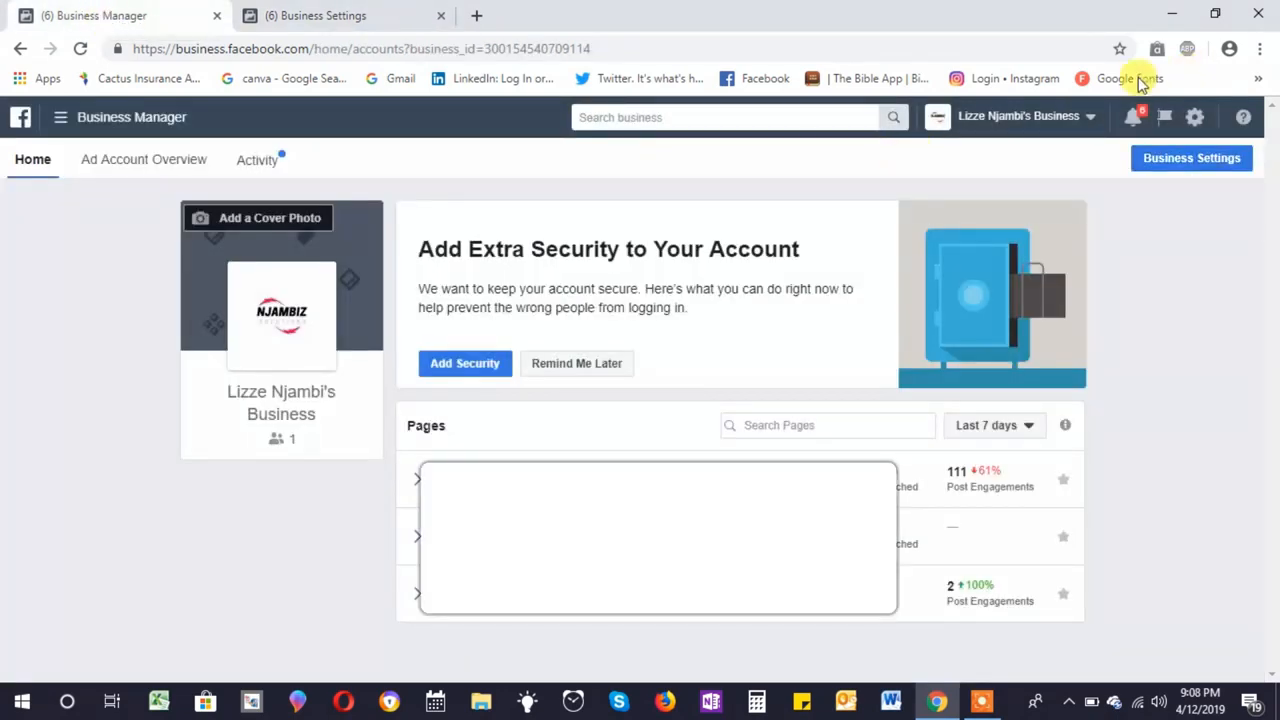
pyautogui.click(1098, 118)
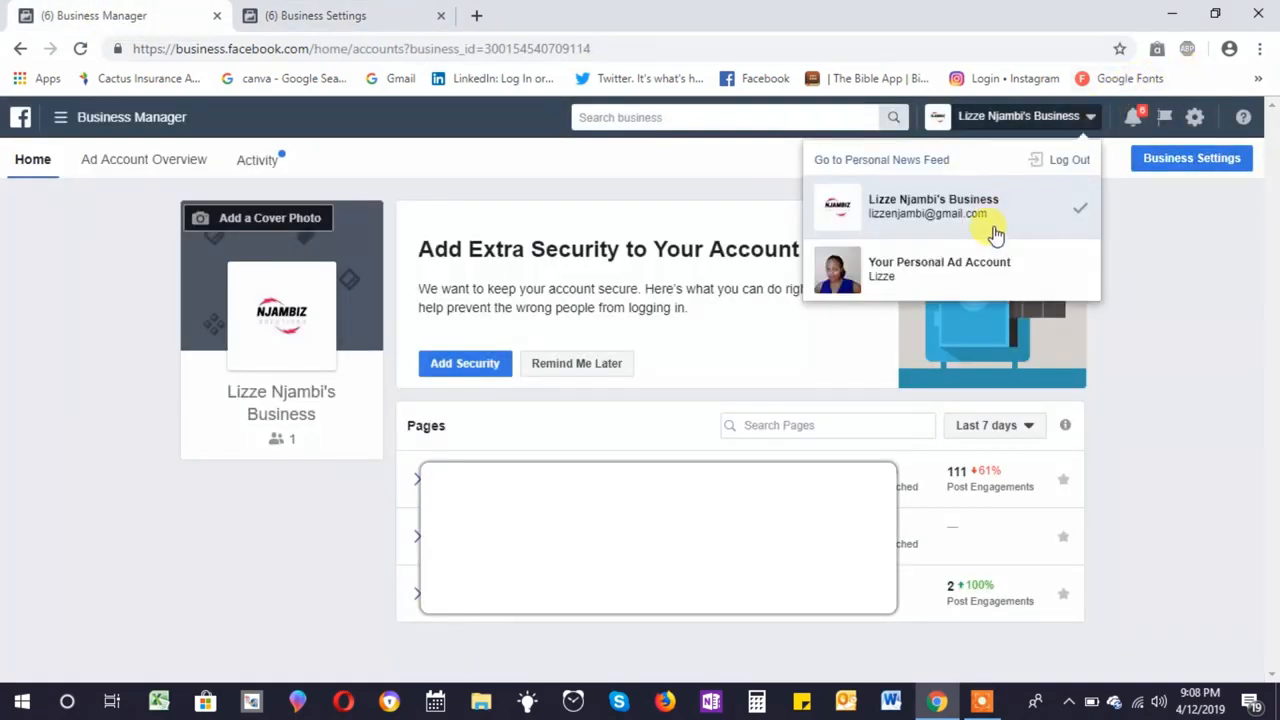
pyautogui.click(984, 266)
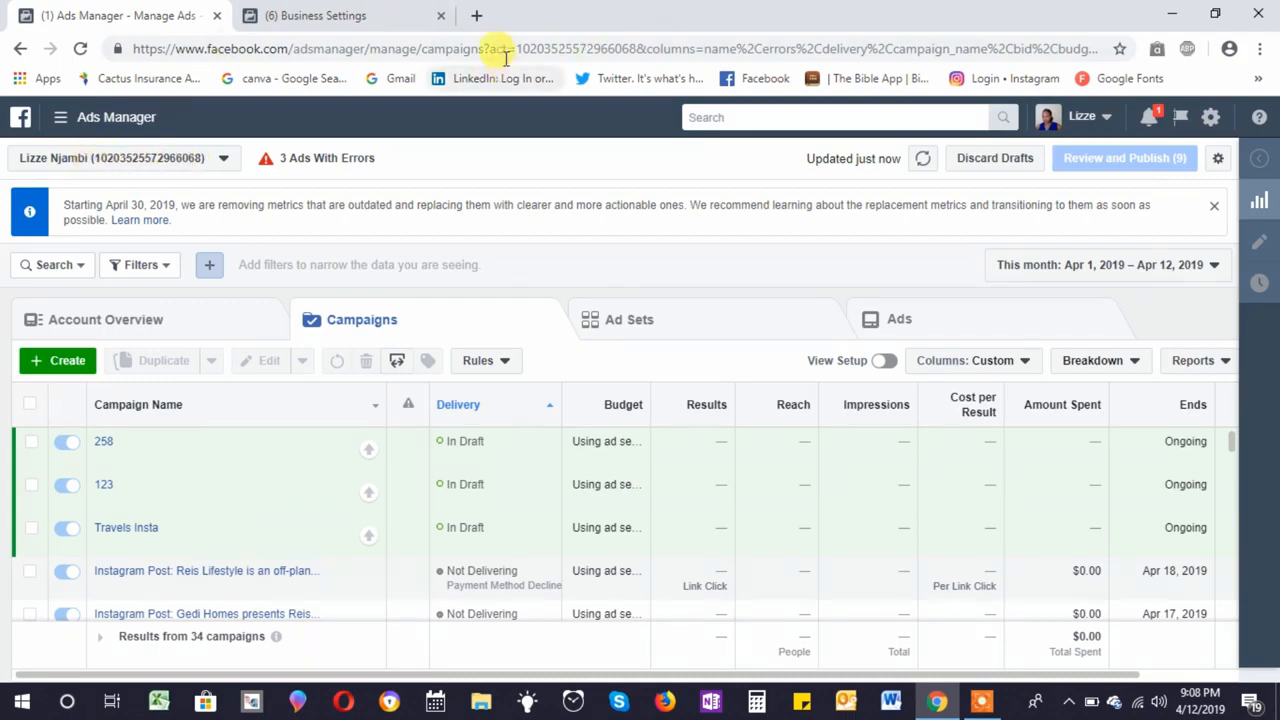
pyautogui.moveTo(516, 48); pyautogui.dragTo(641, 50)
pyautogui.hotkey('ctrl', 'c')
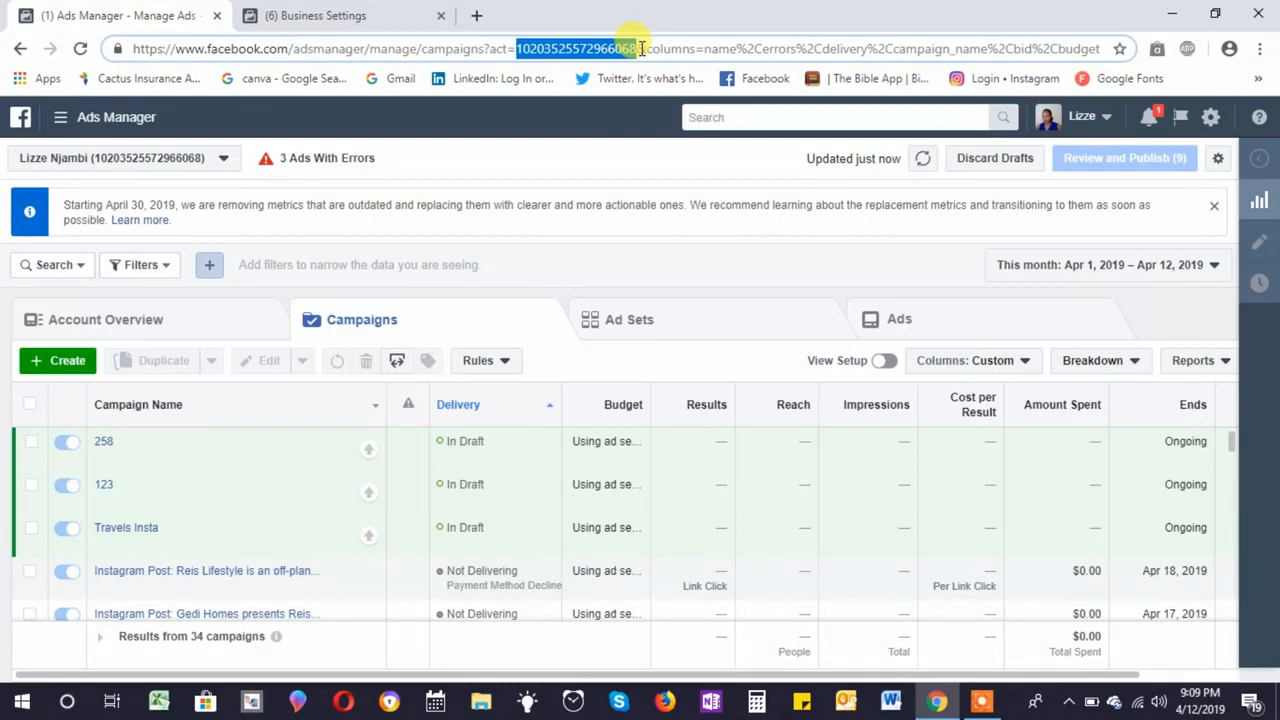
# Try to add the personal ad account to the business using the copied ad account ID, and close the form.
pyautogui.click(318, 15)
pyautogui.hotkey('ctrl', 'v')
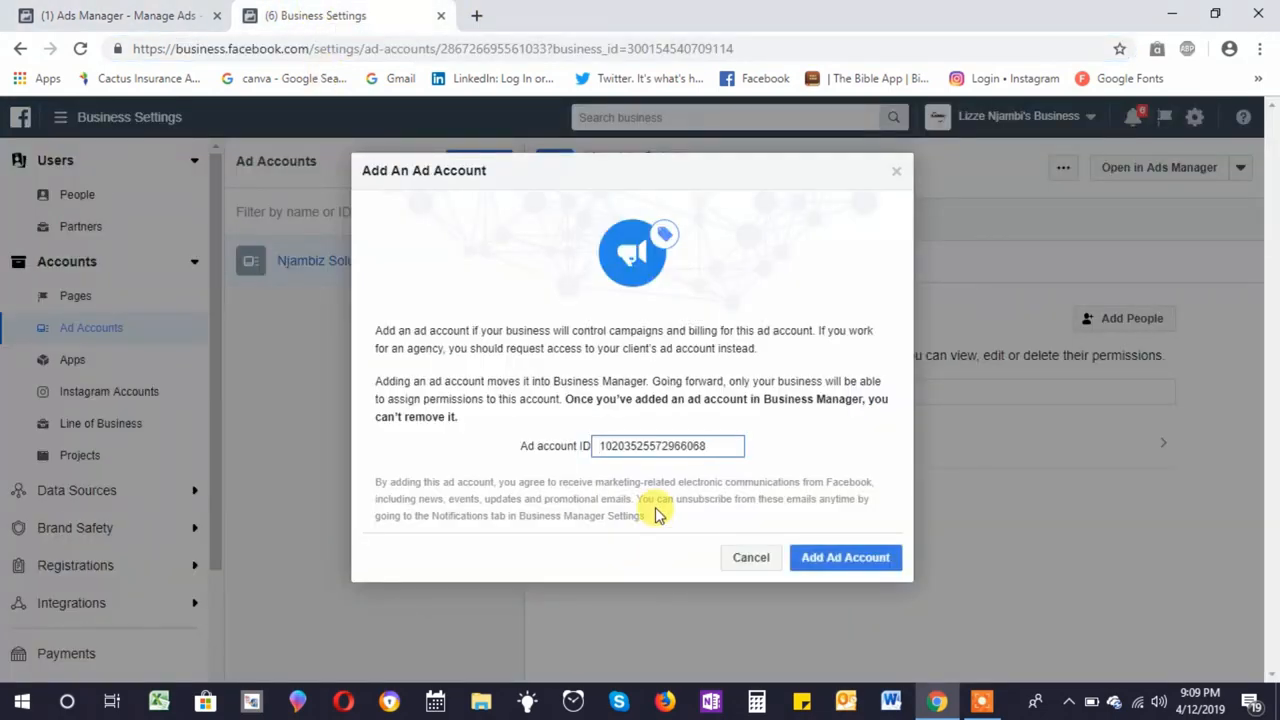
pyautogui.click(883, 572)
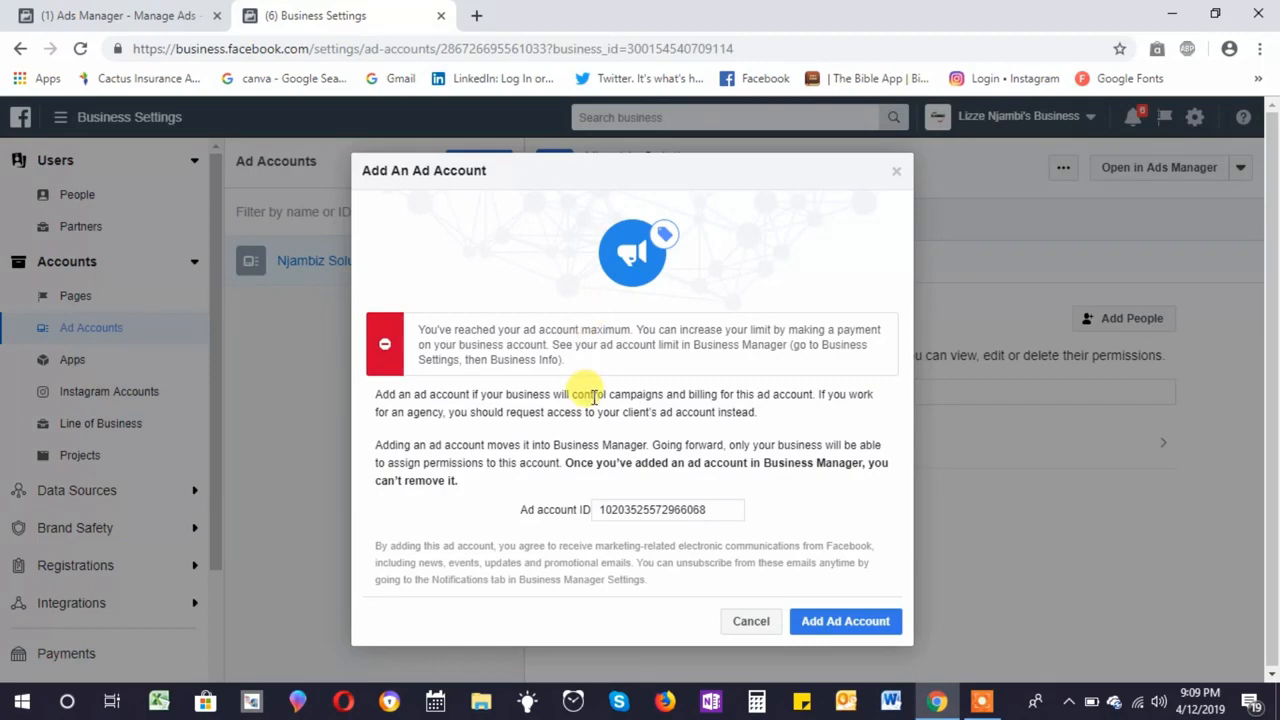
pyautogui.click(752, 622)
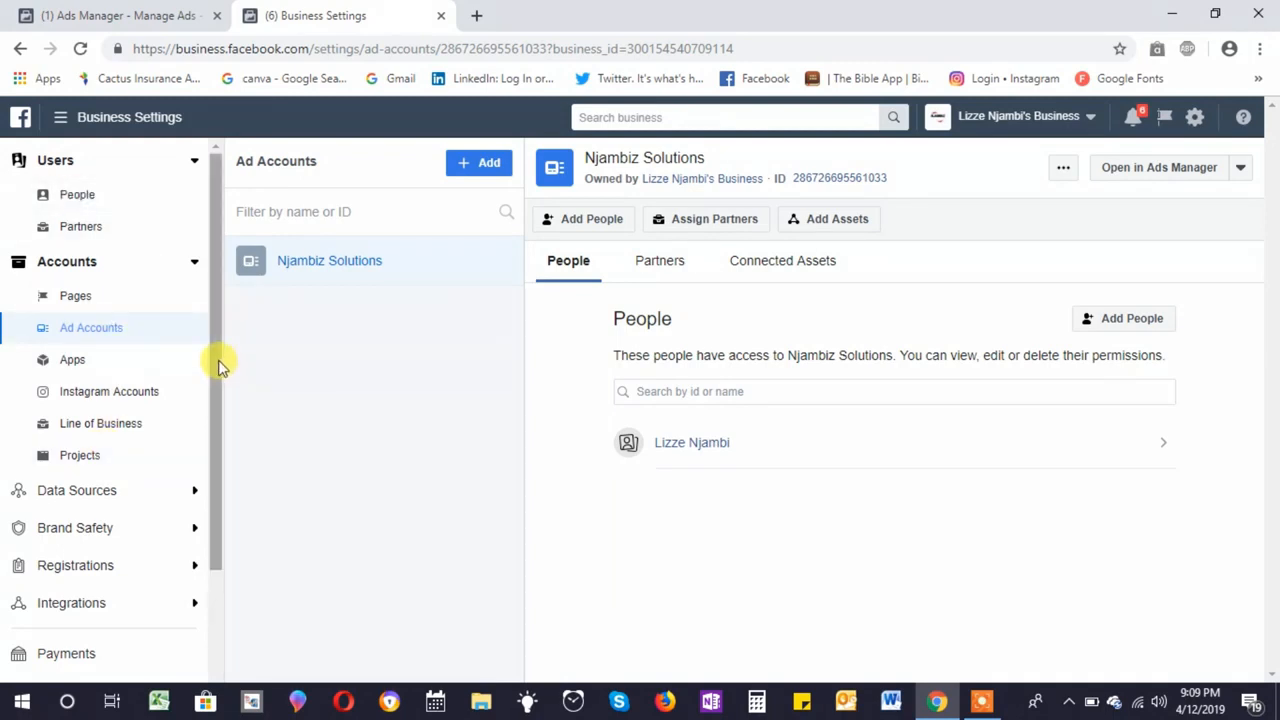
# Look at the Request Access to an Ad Account form and its primary Page choices, leaving without choosing a Page.
pyautogui.moveTo(220, 365); pyautogui.dragTo(240, 257)
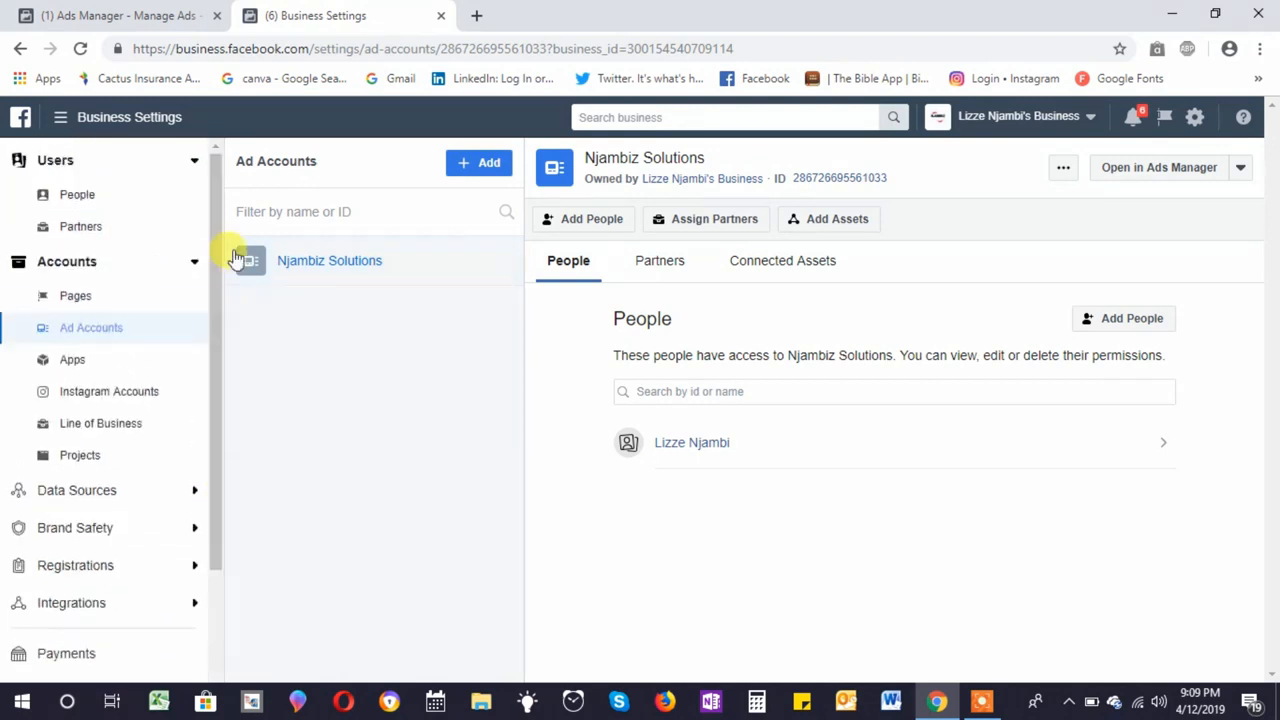
pyautogui.click(484, 174)
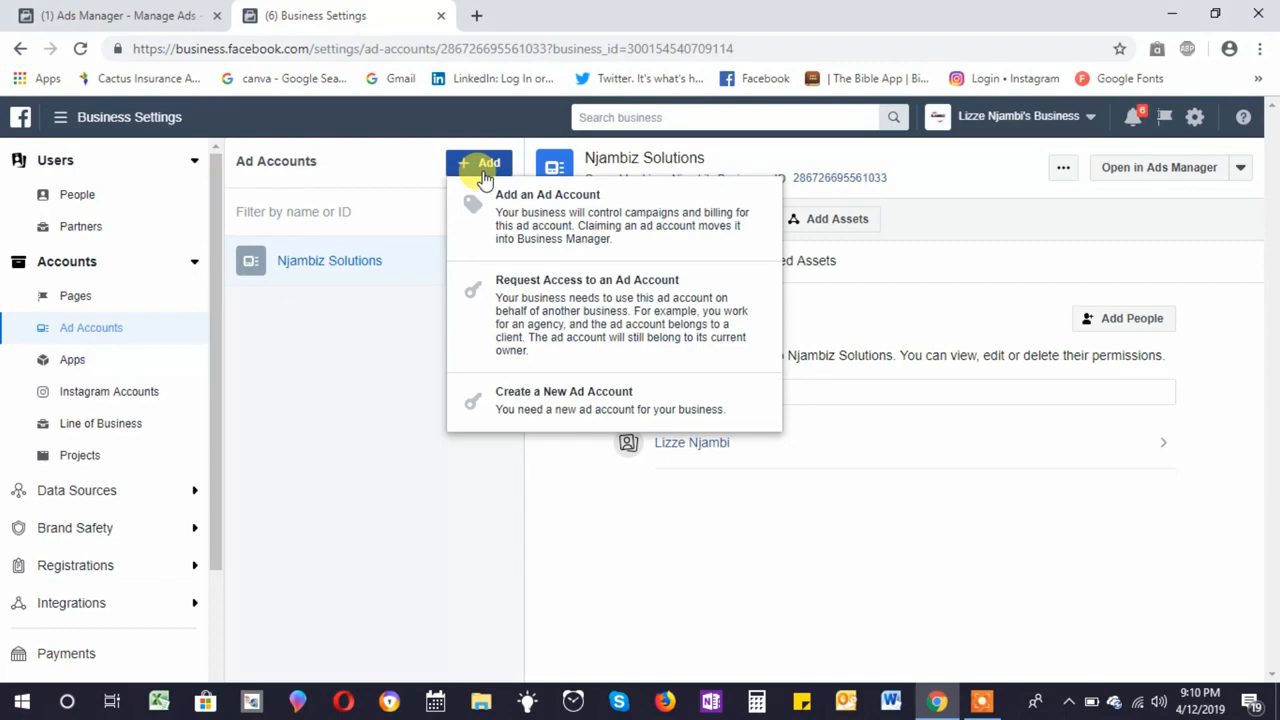
pyautogui.click(531, 284)
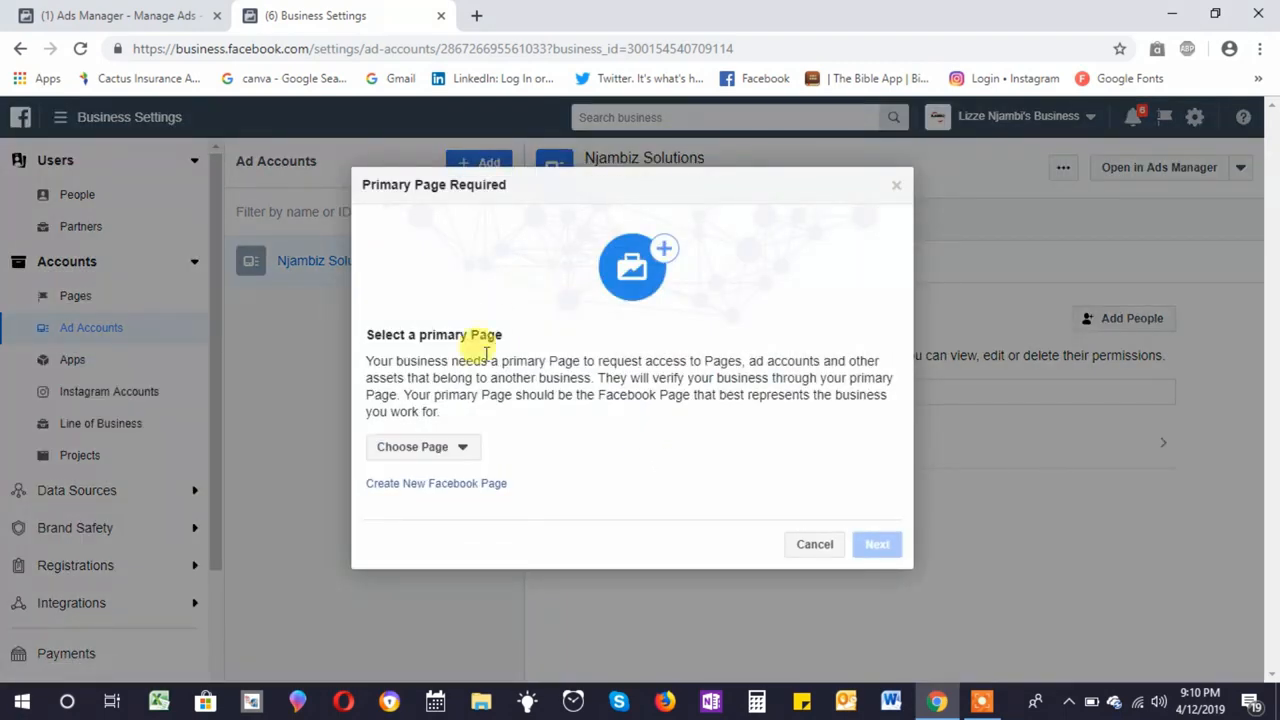
pyautogui.click(462, 458)
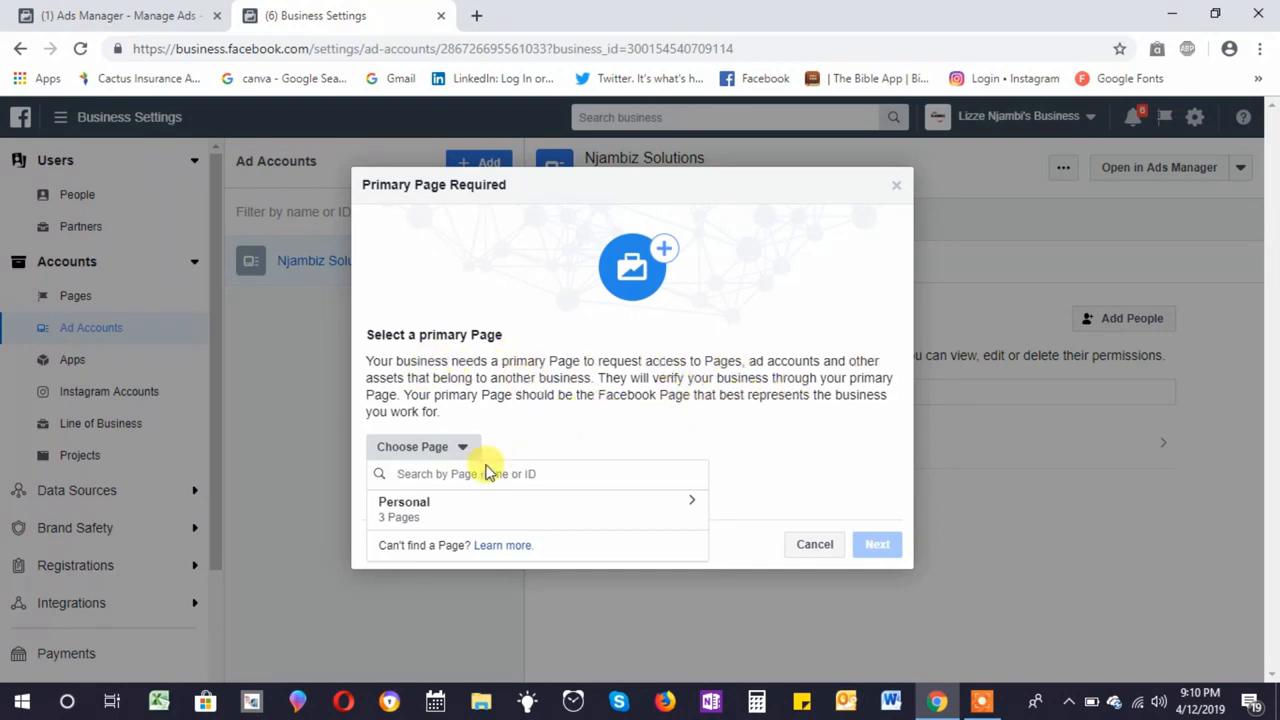
pyautogui.click(643, 414)
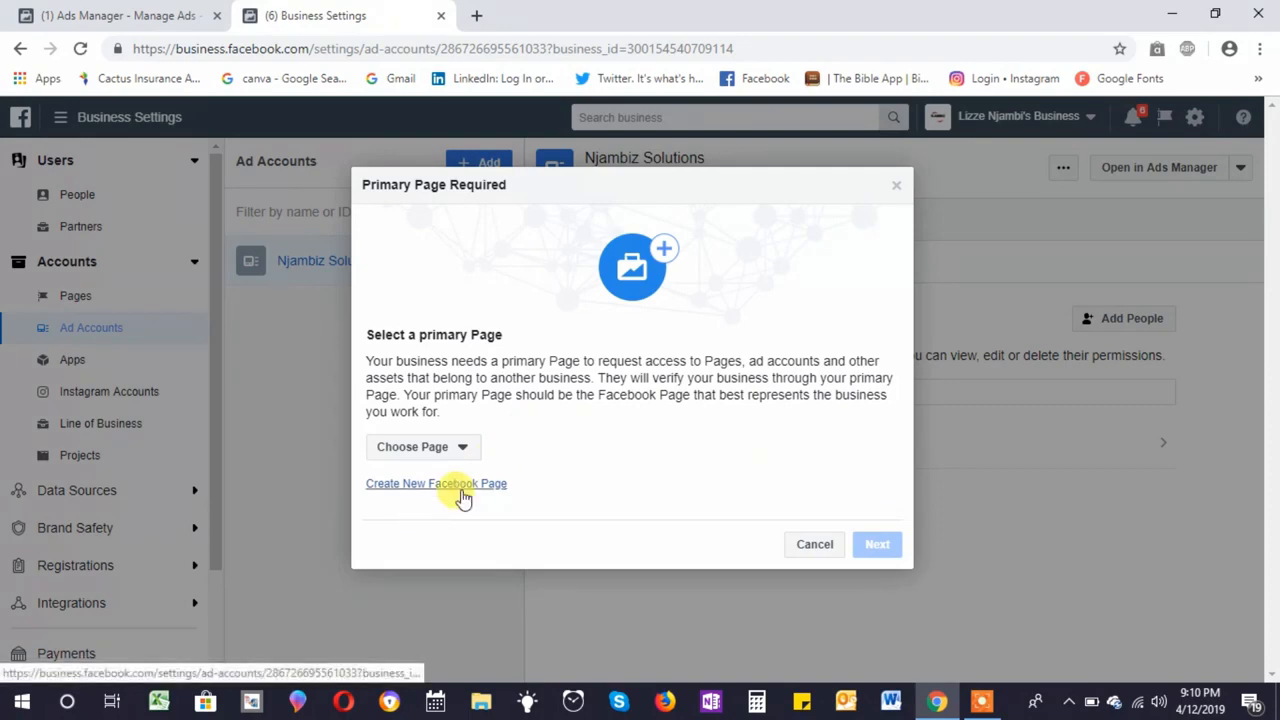
pyautogui.click(895, 194)
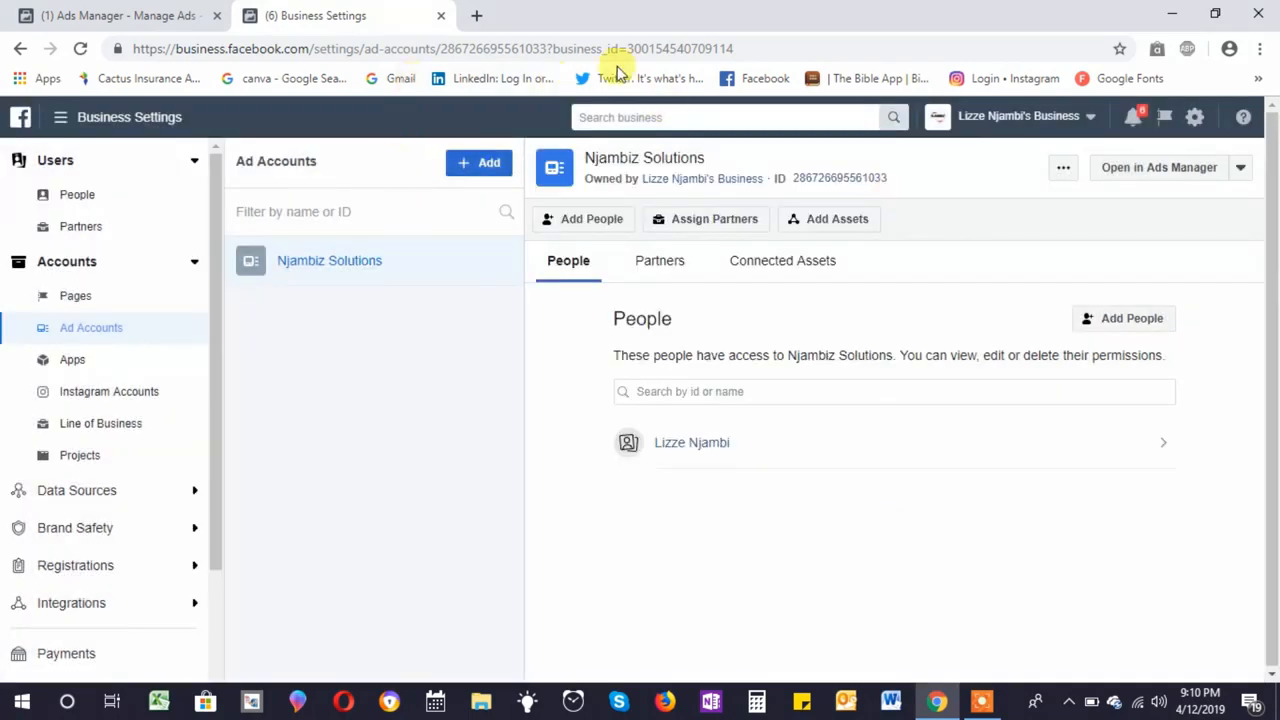
# View the Create a New Ad Account form with its name, time zone, currency and payment method fields, and close it.
pyautogui.click(489, 160)
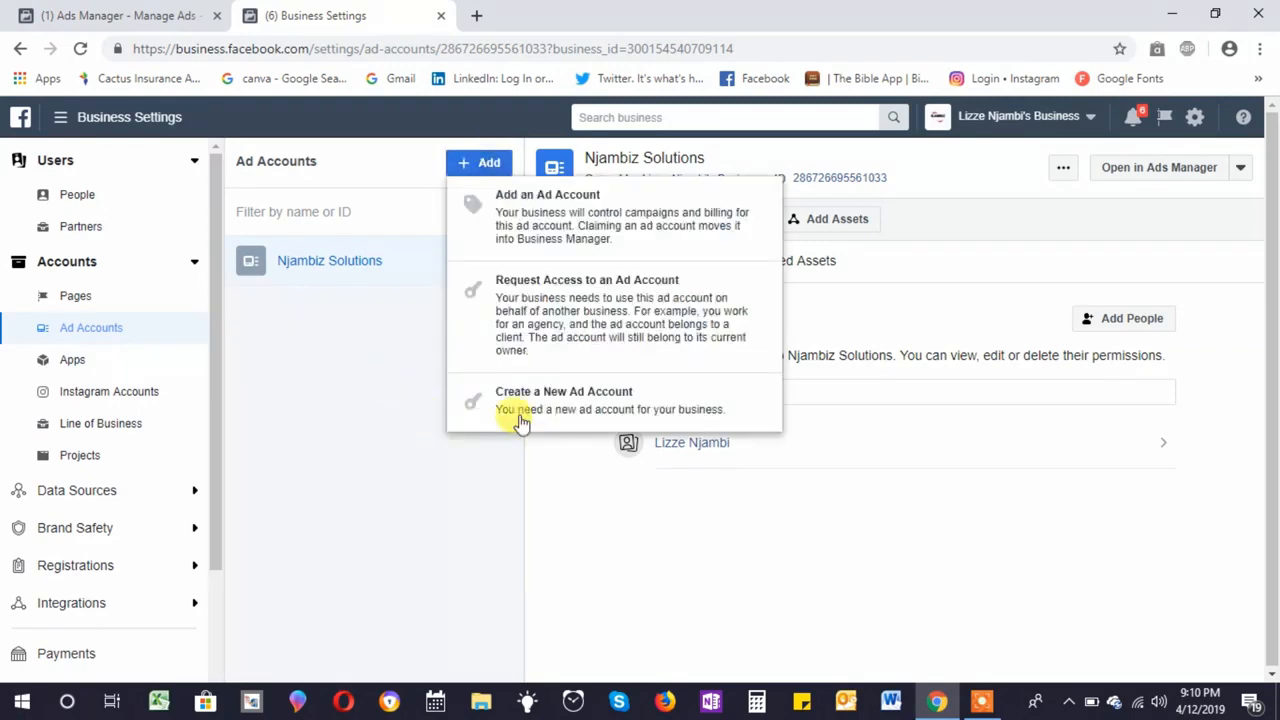
pyautogui.click(578, 418)
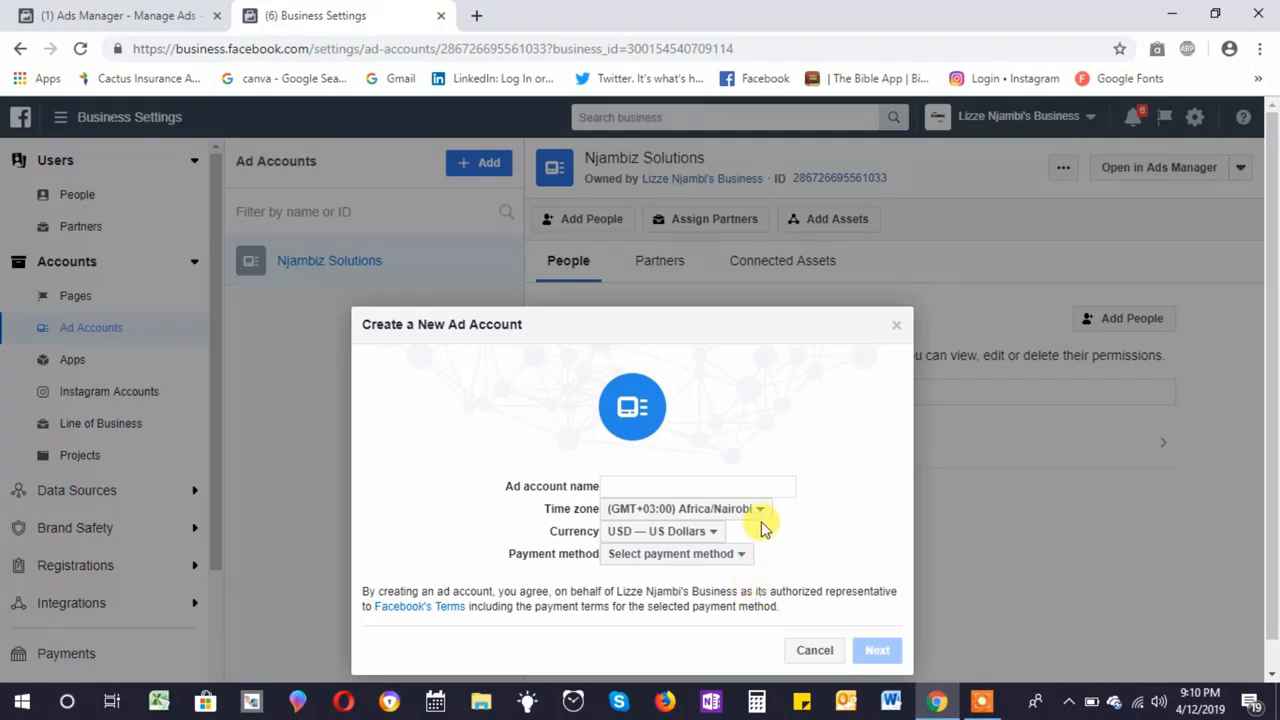
pyautogui.click(895, 330)
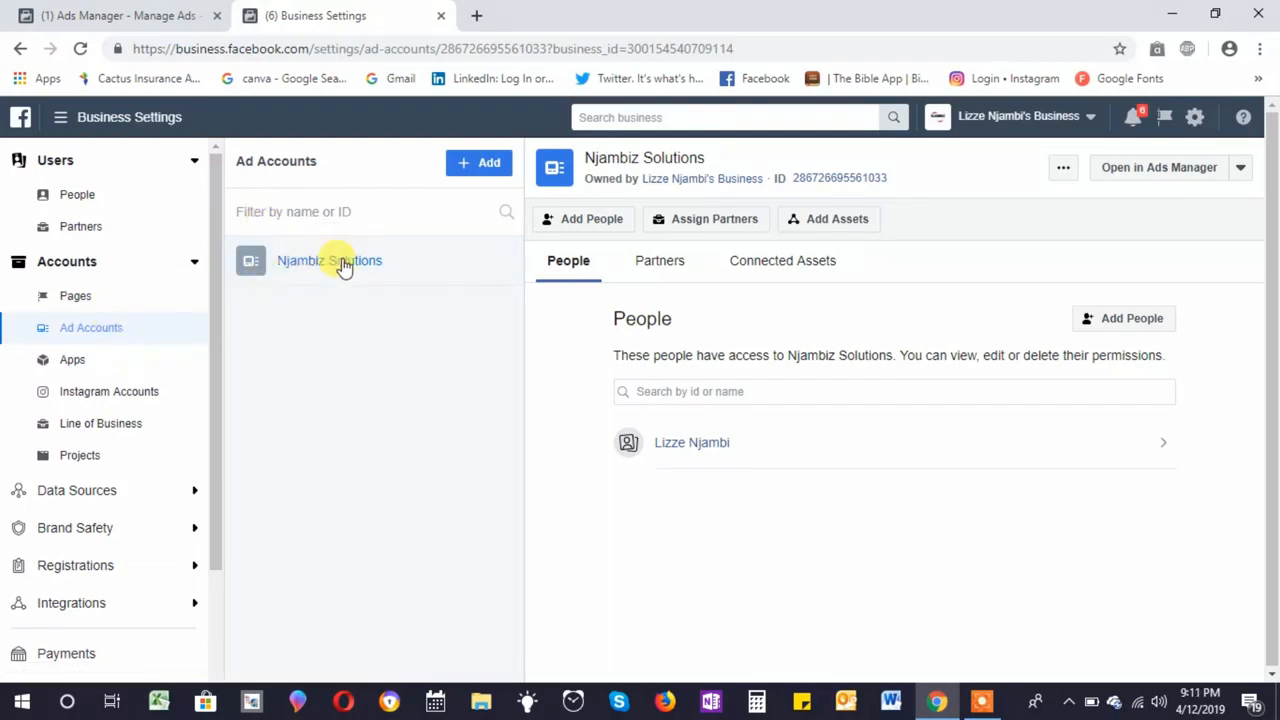
# Open the Njambiz Solutions ad account in Ads Manager and turn off its Easter weekend post campaign.
pyautogui.click(1157, 168)
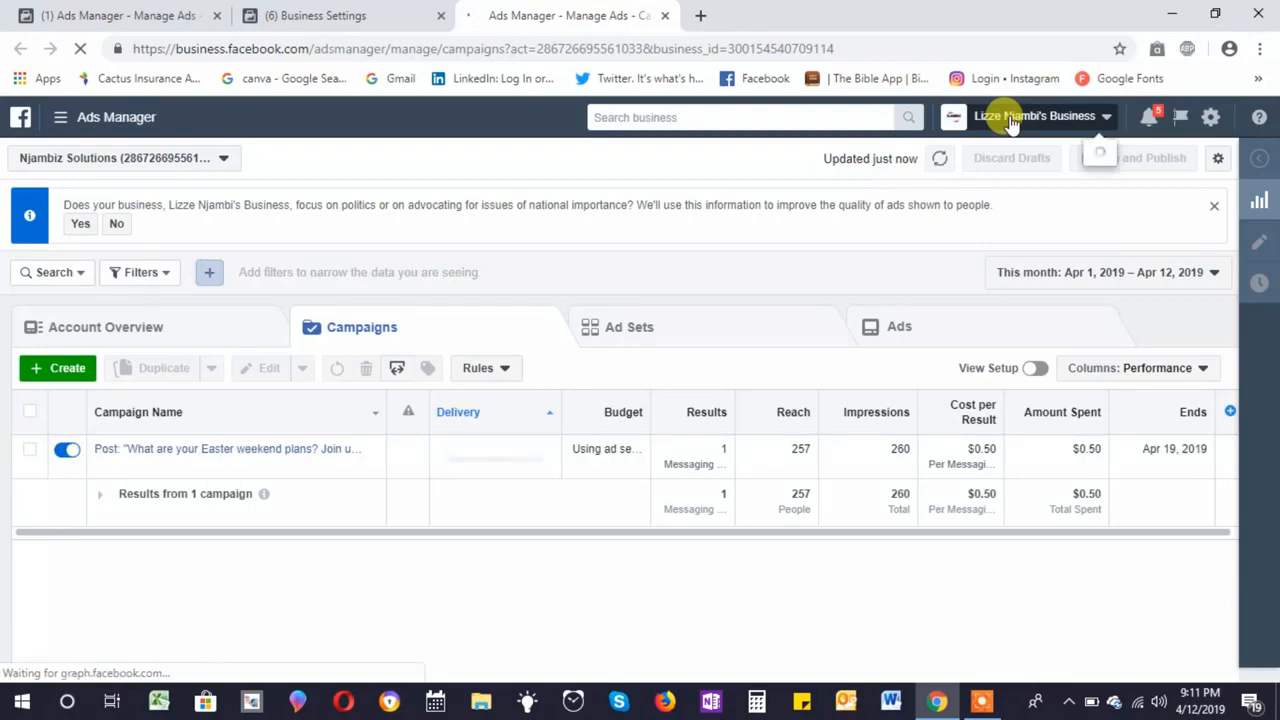
pyautogui.click(1010, 118)
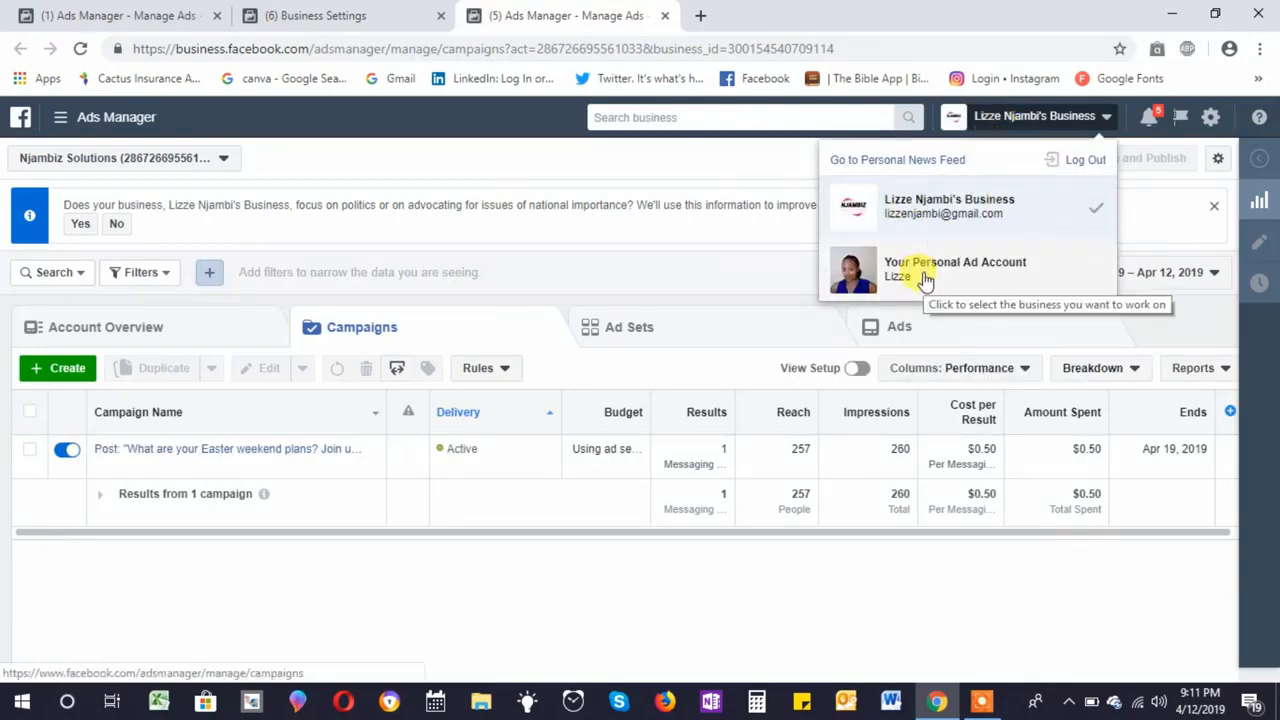
pyautogui.click(1085, 118)
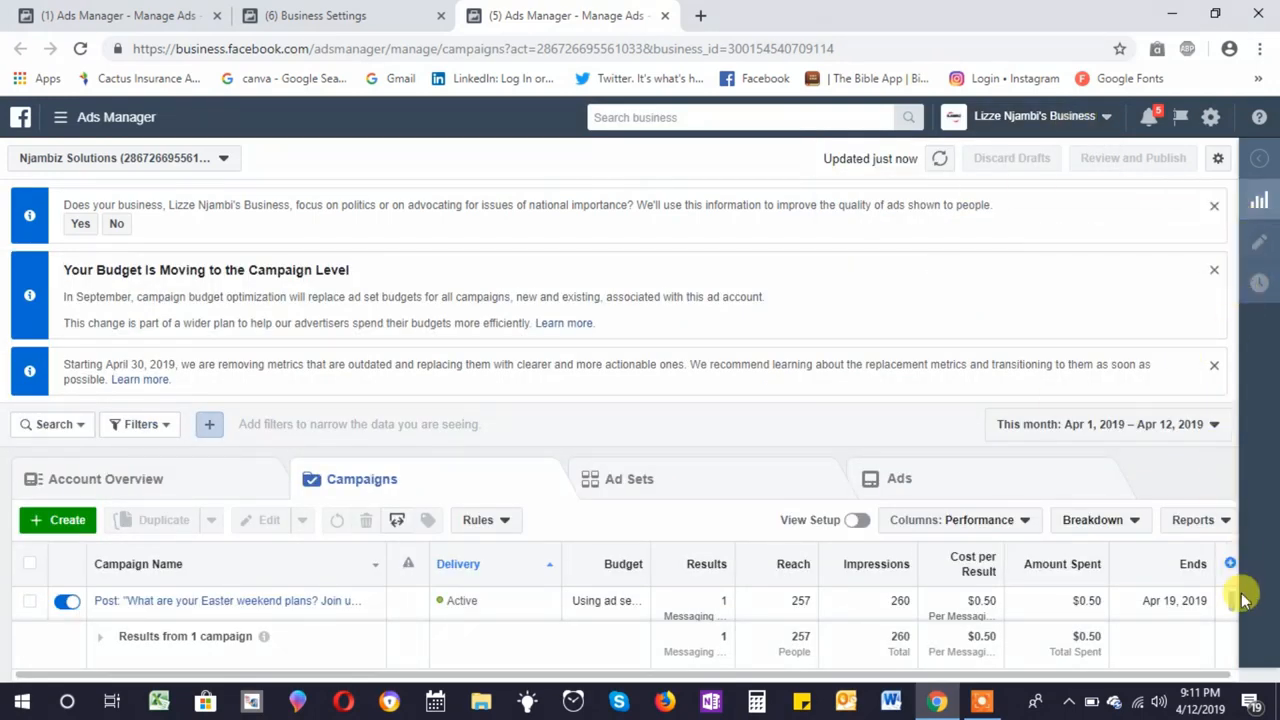
pyautogui.moveTo(1237, 598); pyautogui.dragTo(1236, 599)
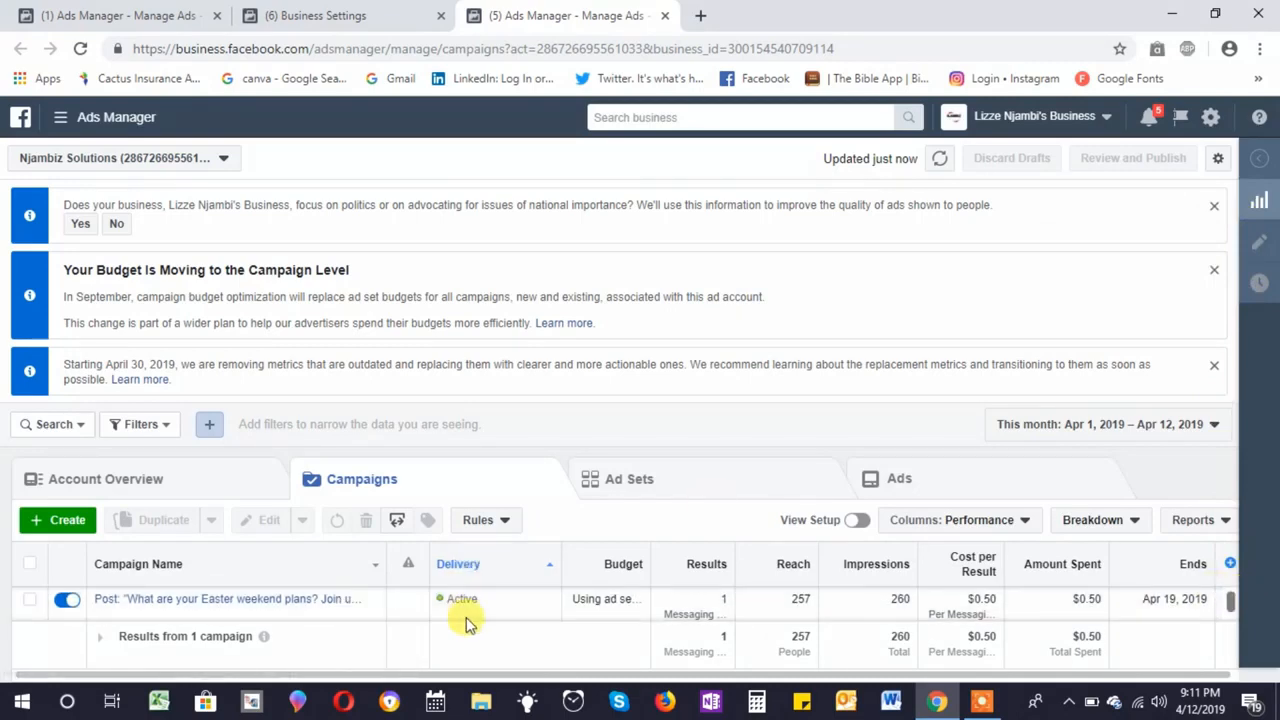
pyautogui.click(64, 604)
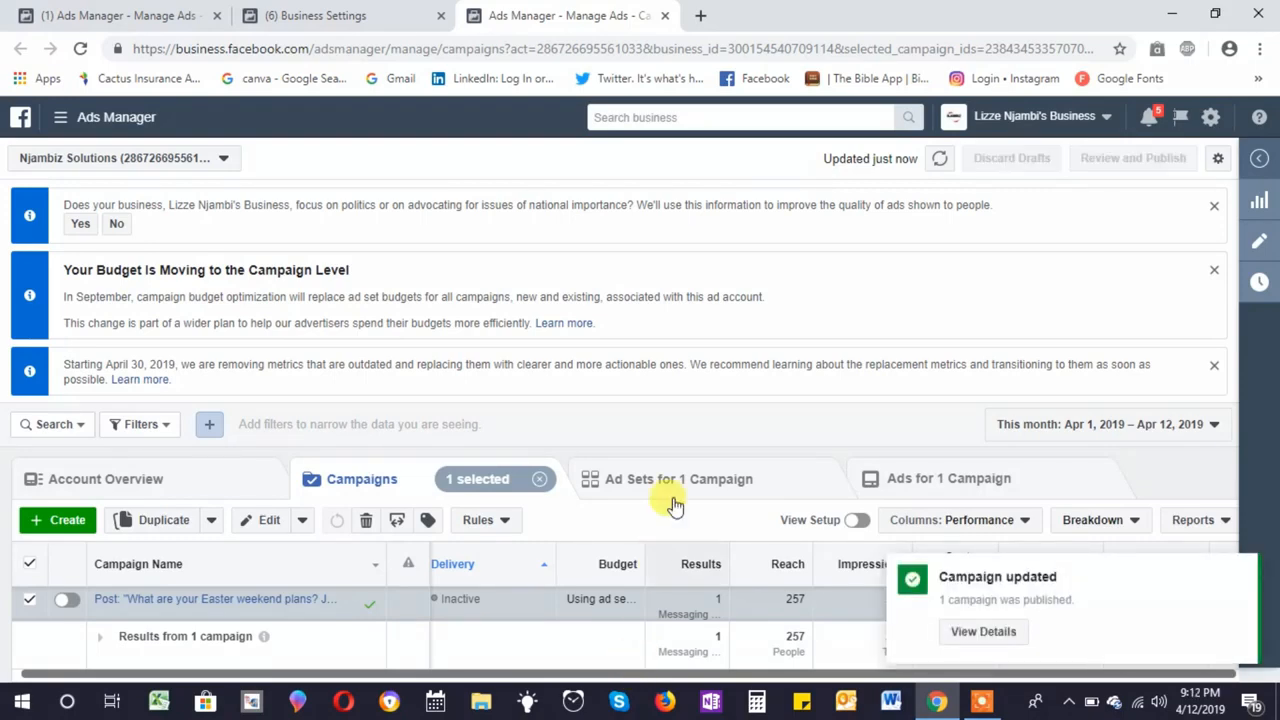
# Pay the current balance of the Njambiz Solutions ad account from its billing page and dismiss the payment confirmation.
pyautogui.click(87, 120)
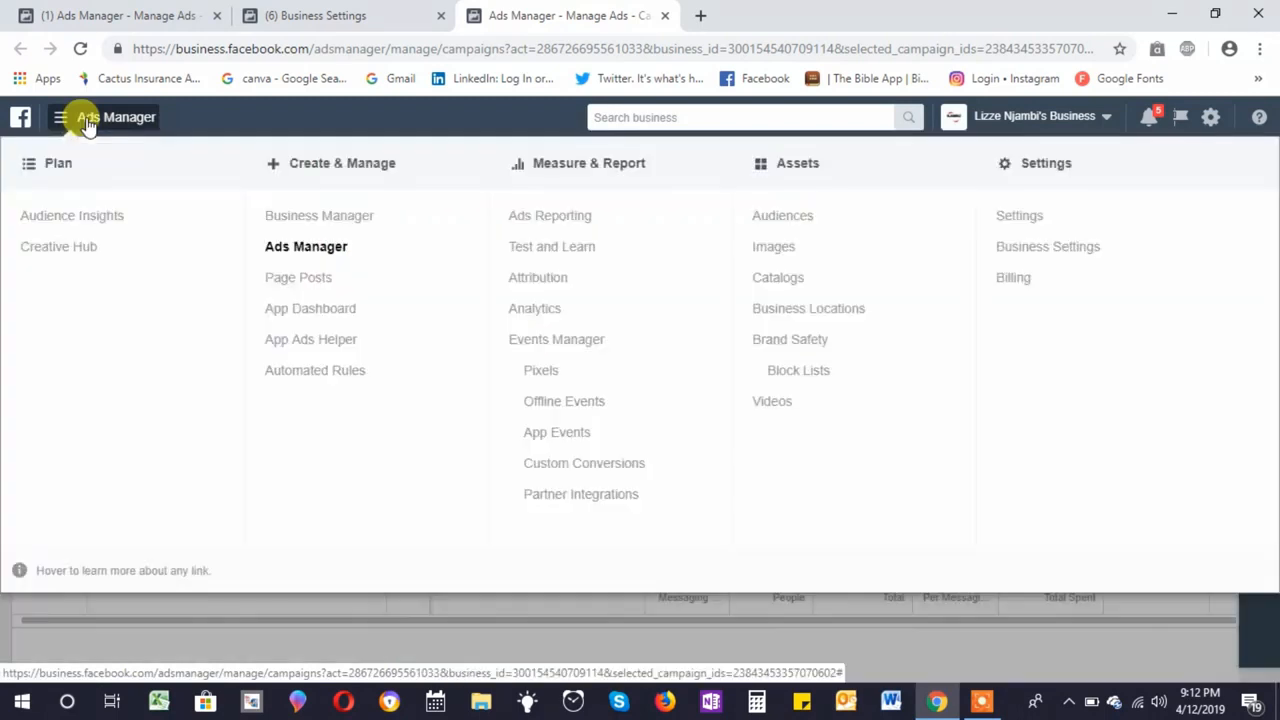
pyautogui.click(1003, 286)
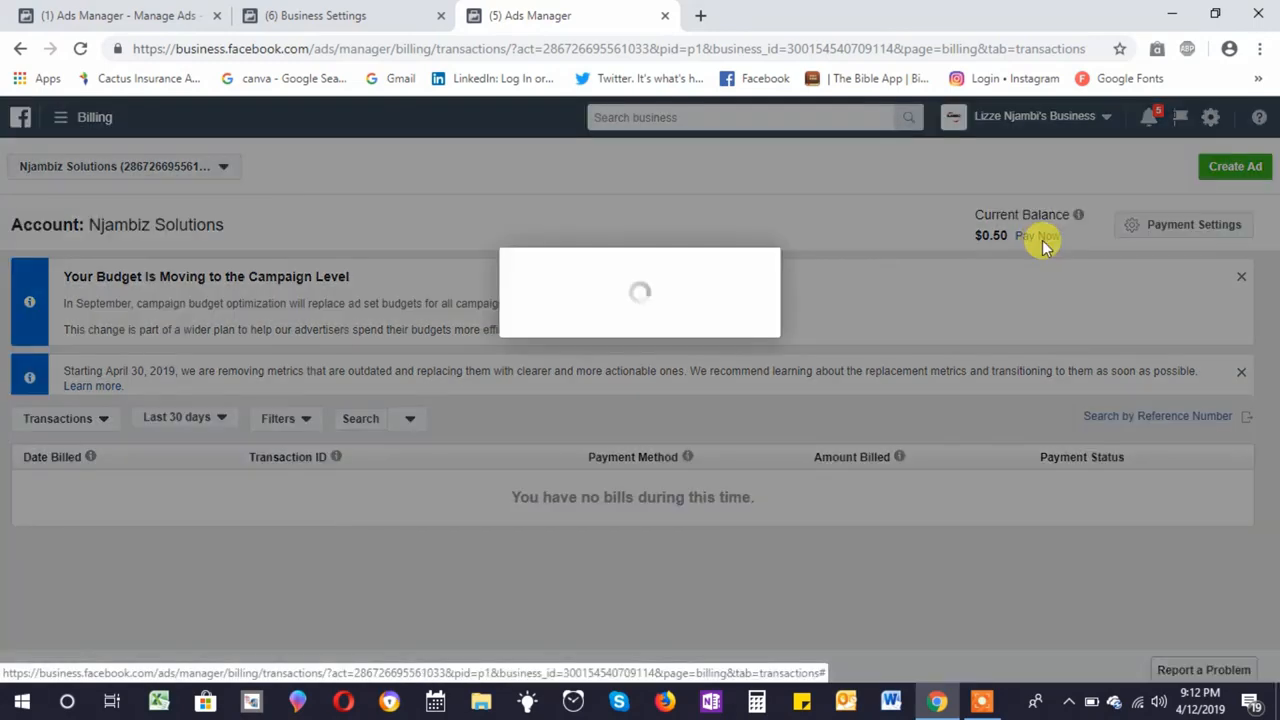
pyautogui.click(1037, 237)
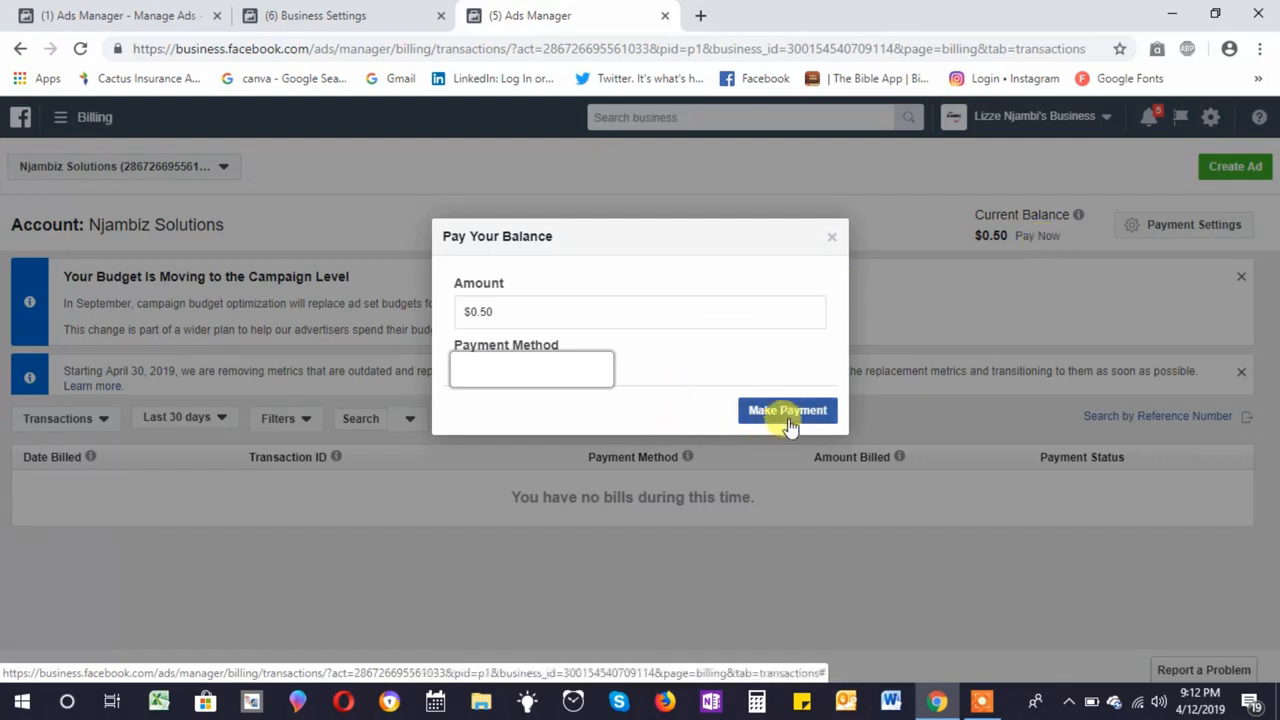
pyautogui.click(788, 412)
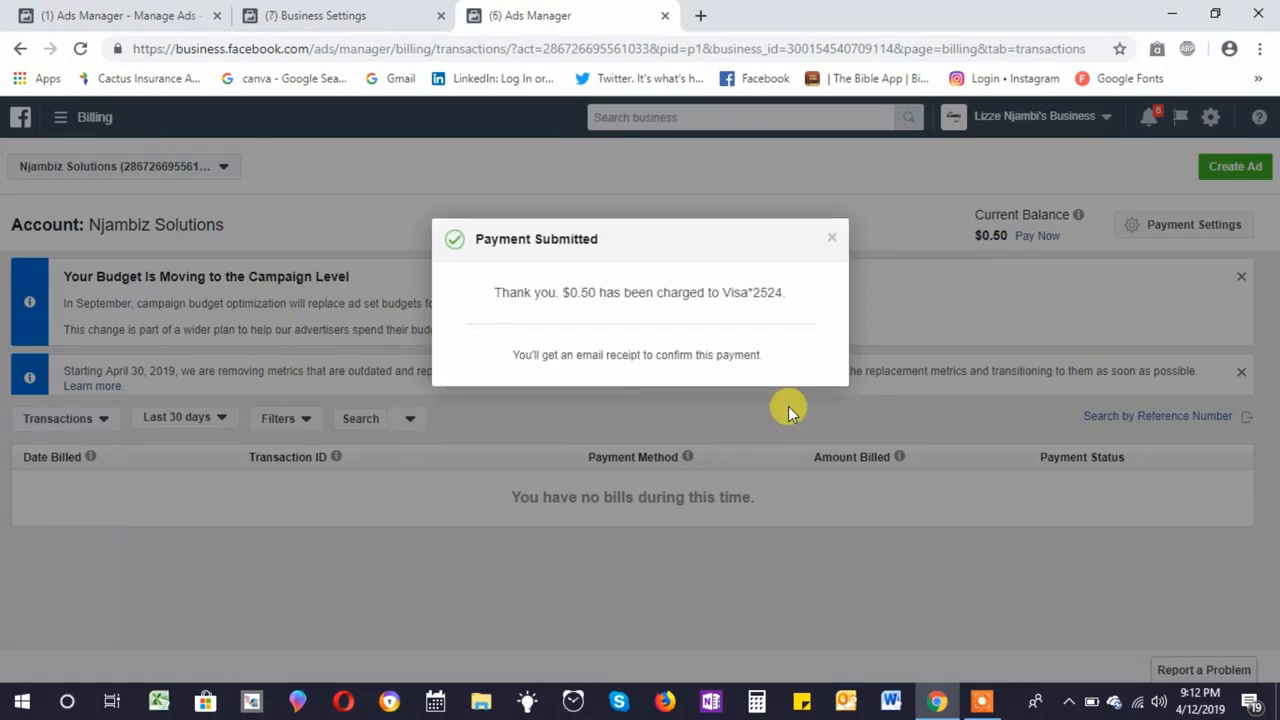
pyautogui.click(833, 238)
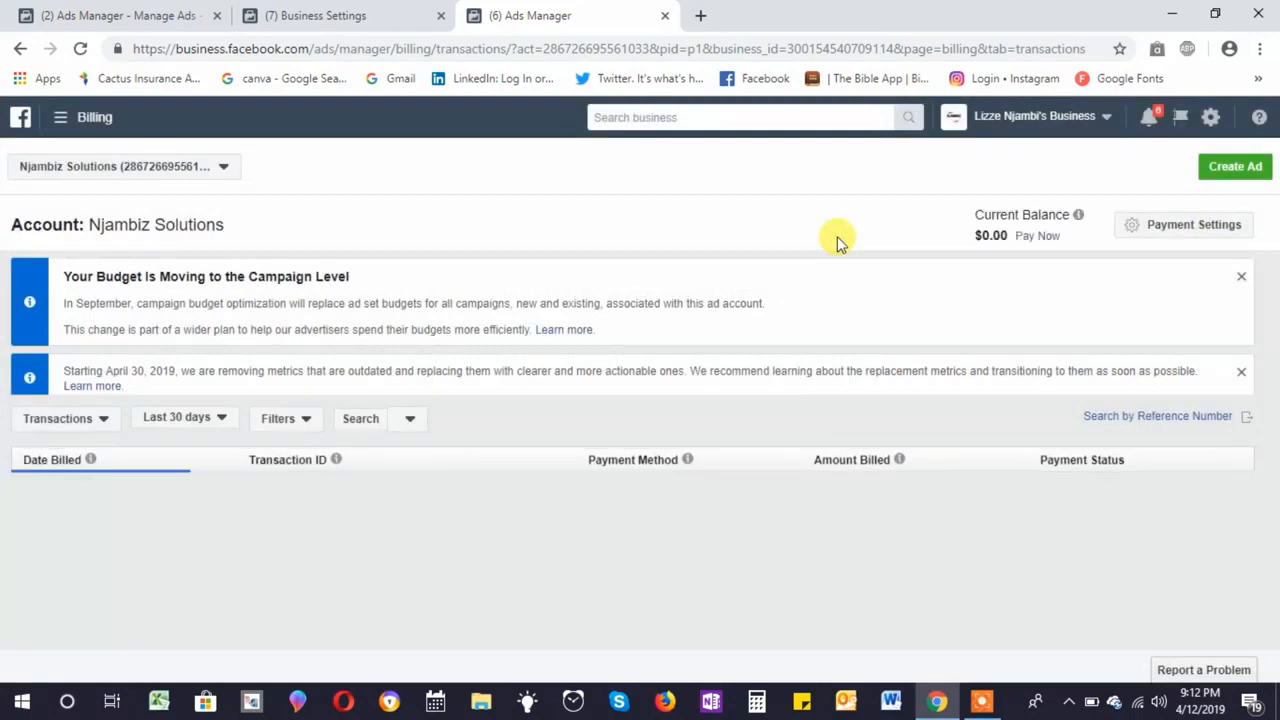
# Return to the Business Settings browser tab and reload its ad accounts page.
pyautogui.click(309, 8)
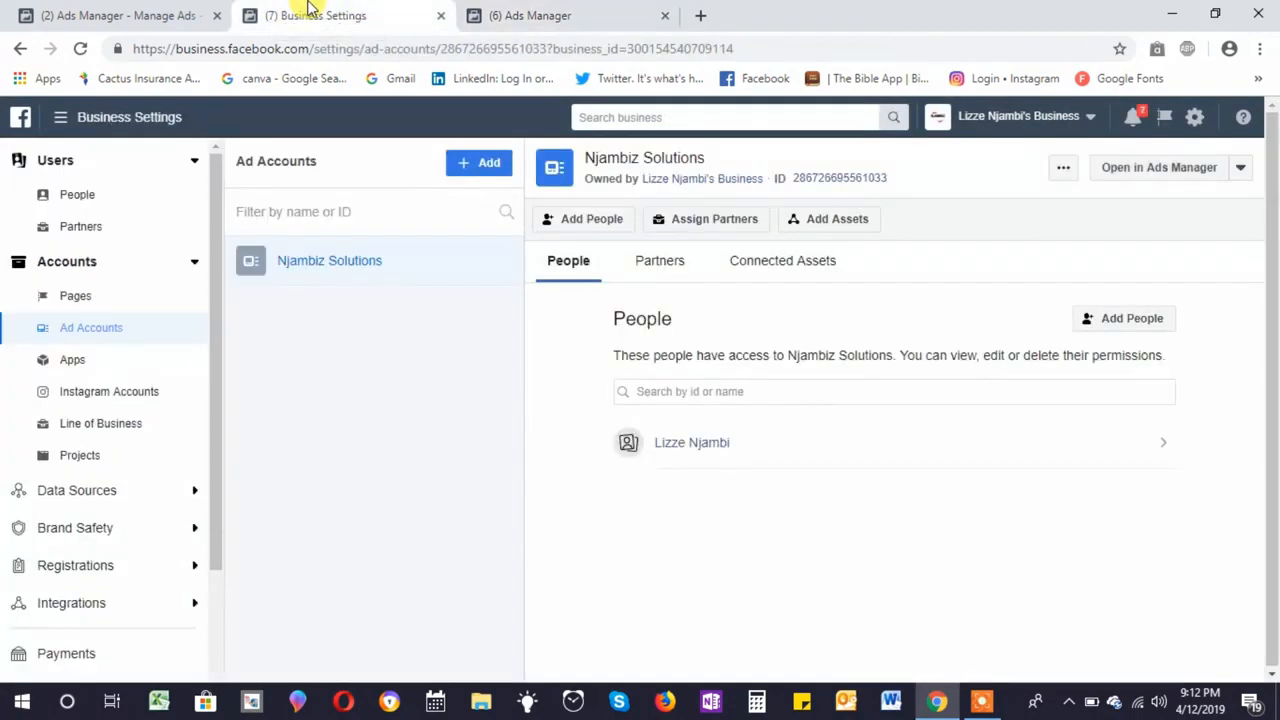
pyautogui.click(82, 48)
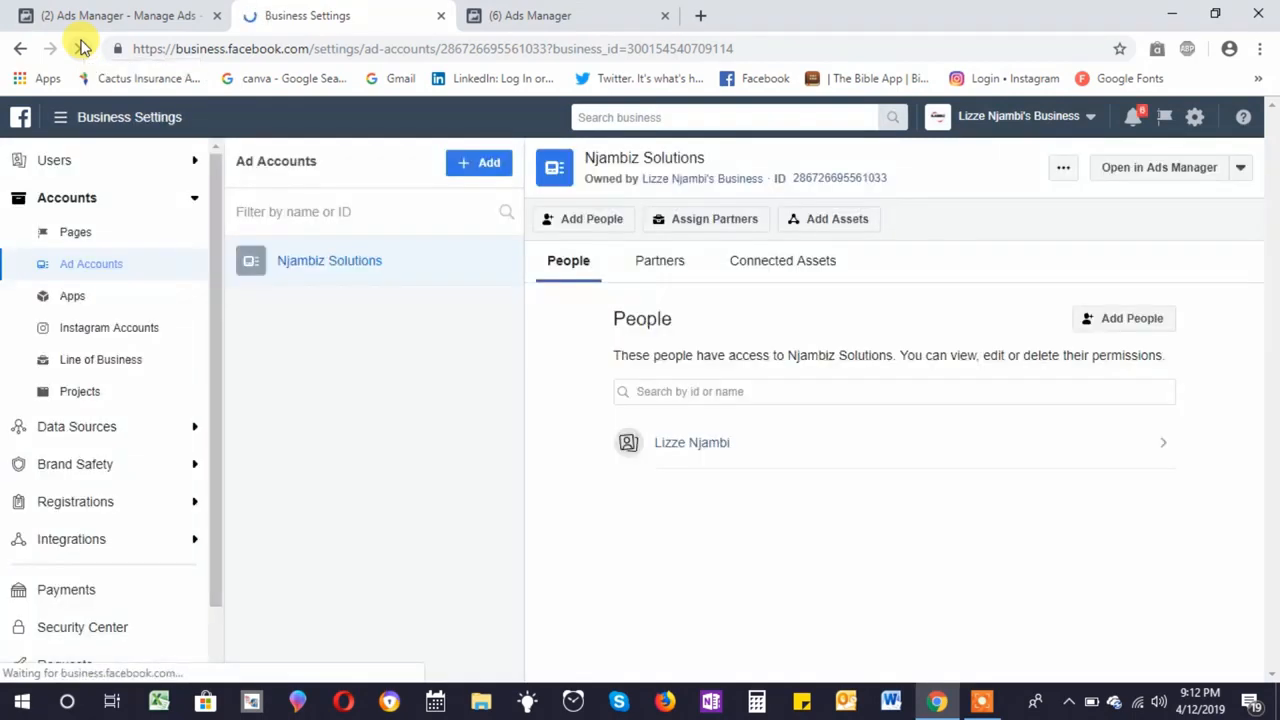
pyautogui.click(82, 48)
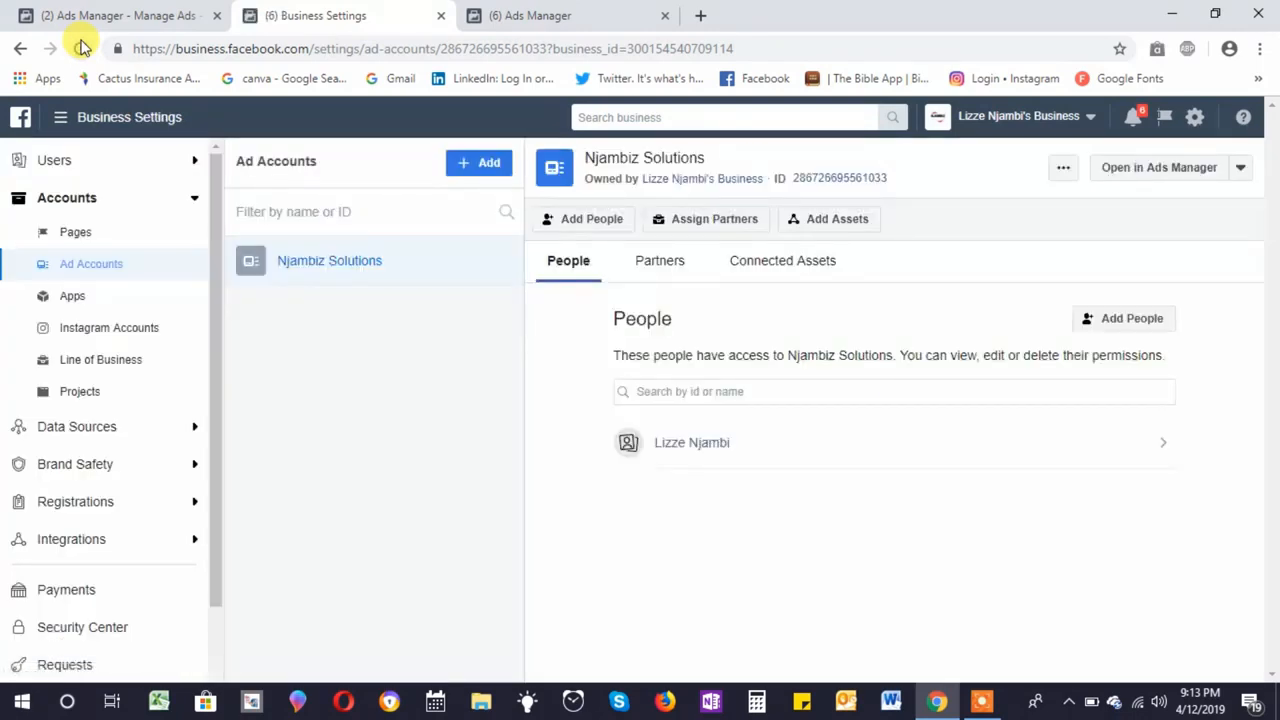
pyautogui.click(203, 213)
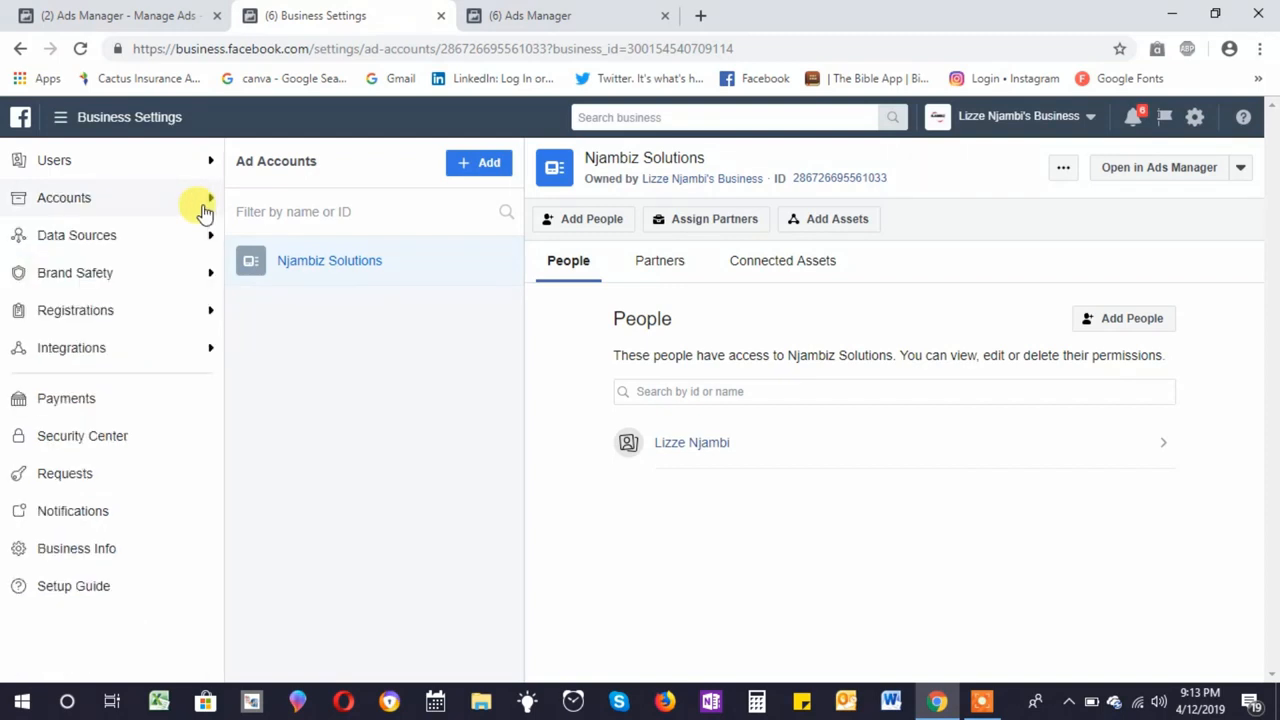
pyautogui.click(203, 213)
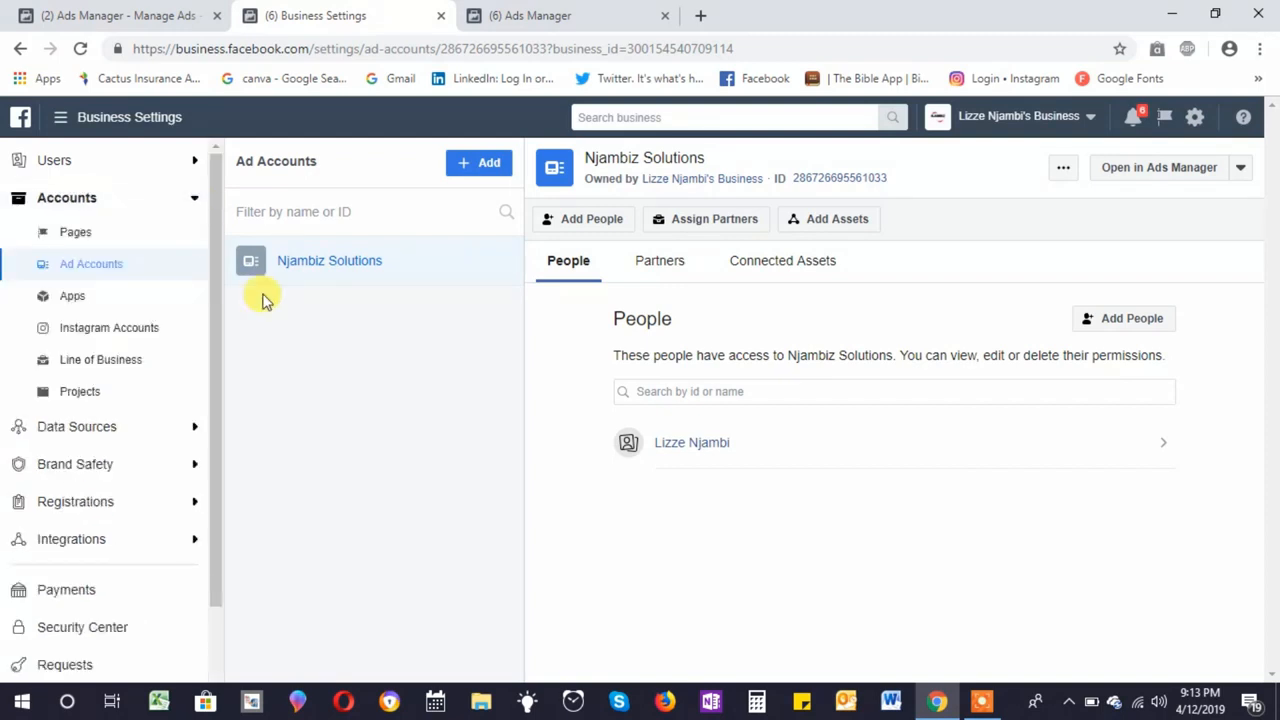
# Check the ad account creation limit in the business's info page.
pyautogui.moveTo(214, 271); pyautogui.dragTo(221, 431)
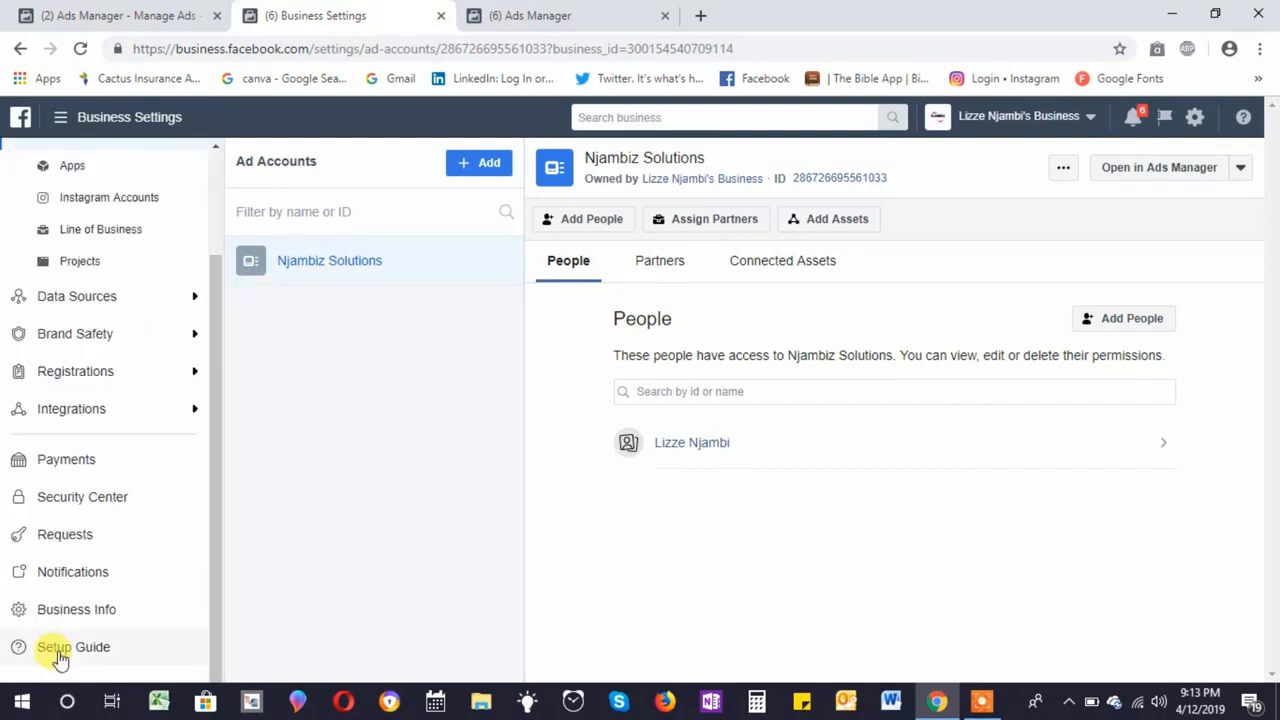
pyautogui.click(115, 609)
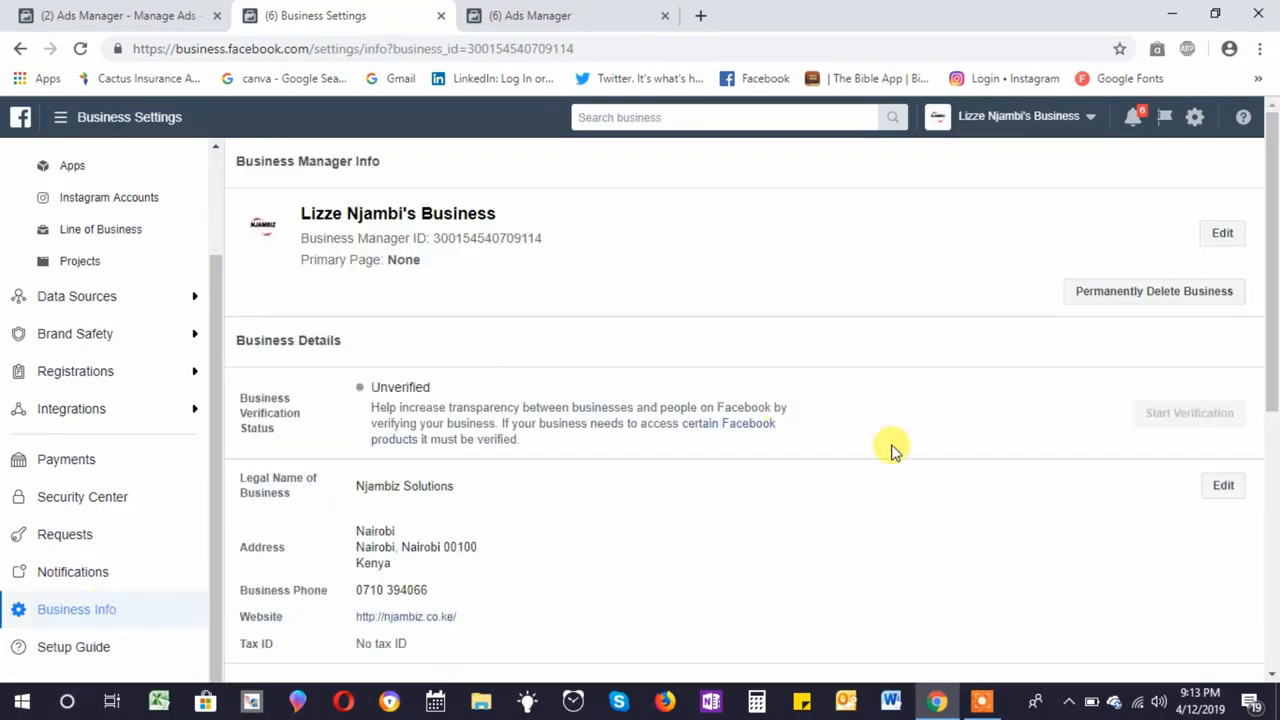
pyautogui.moveTo(1273, 182); pyautogui.dragTo(1275, 412)
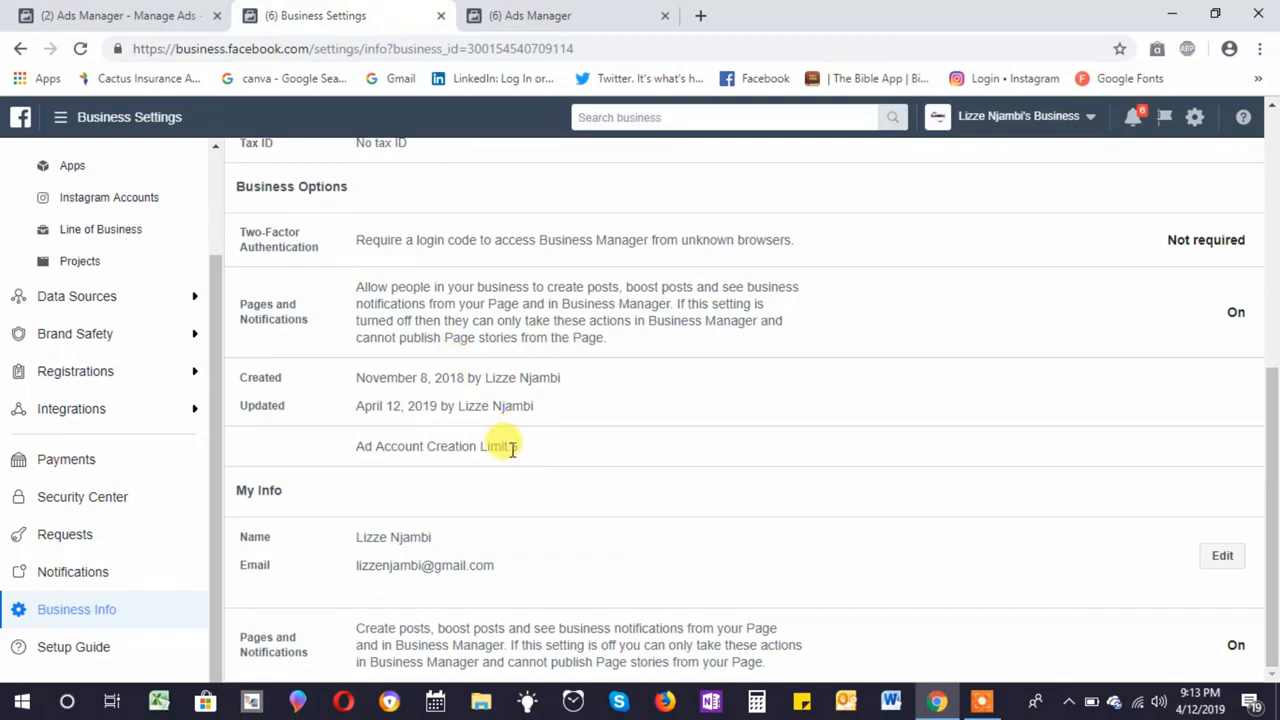
# Add the personal ad account to the business using the copied ad account ID, and close the confirmation.
pyautogui.moveTo(217, 409); pyautogui.dragTo(215, 250)
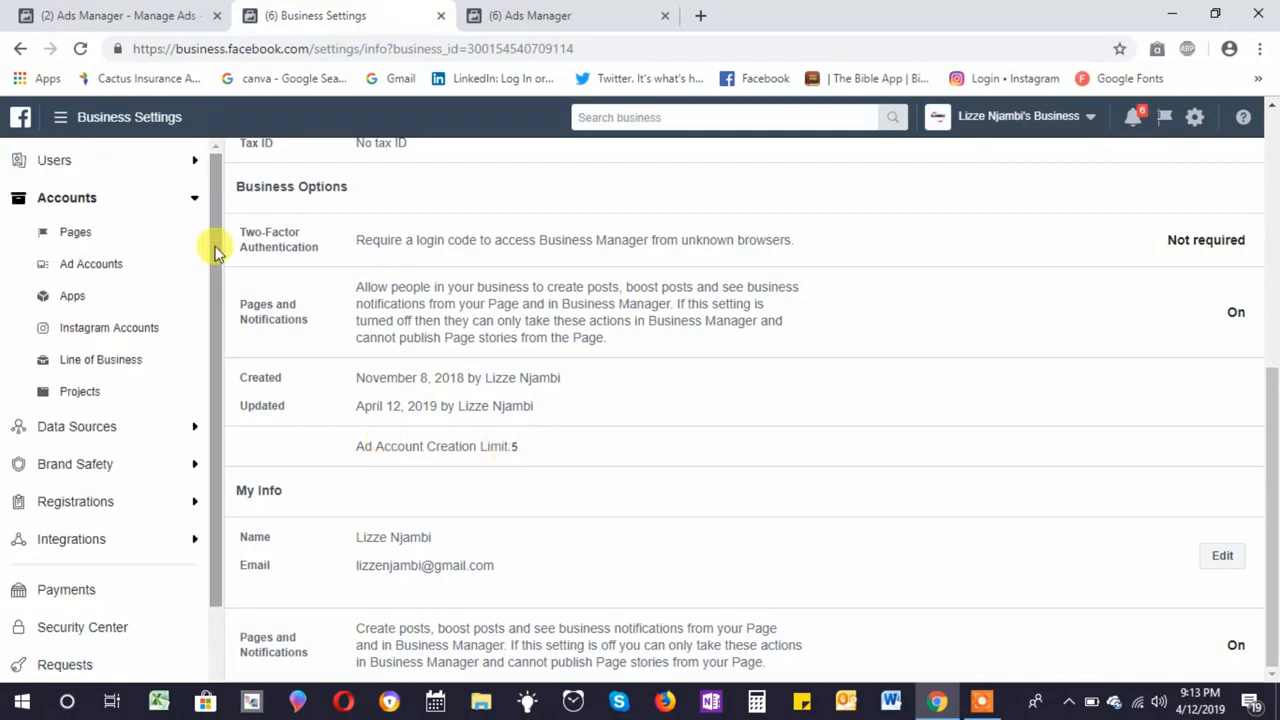
pyautogui.click(137, 285)
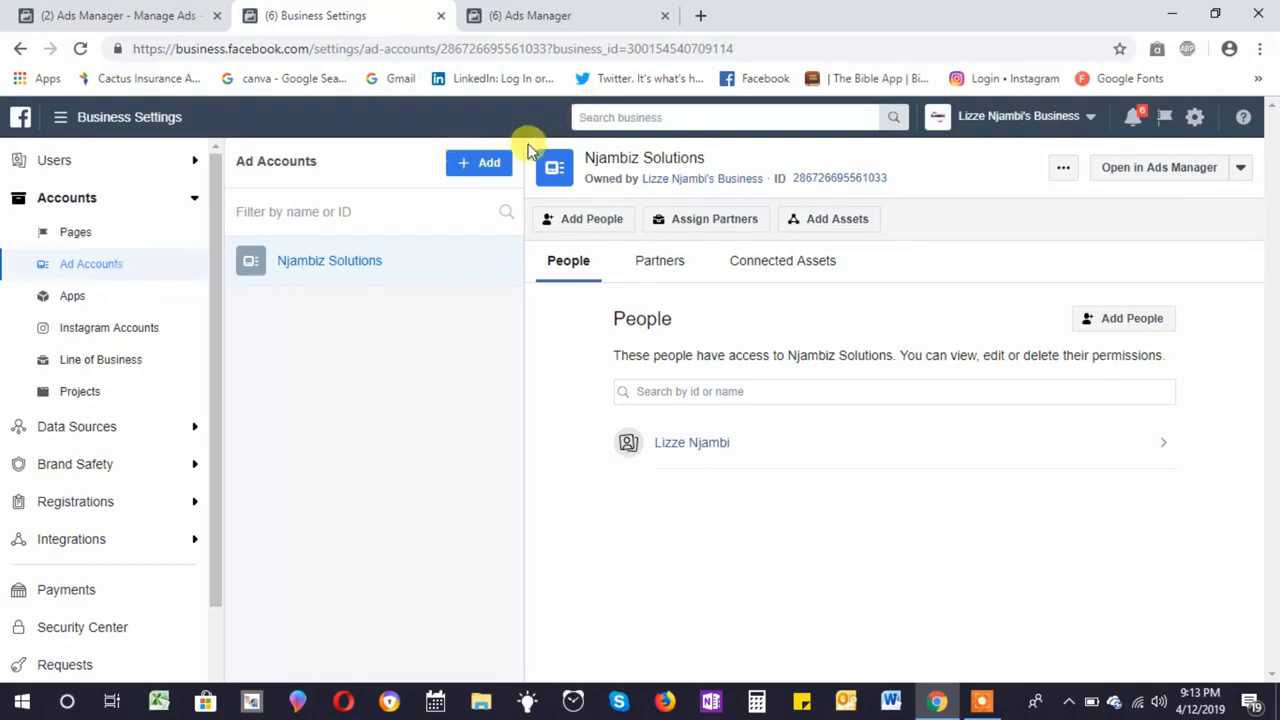
pyautogui.click(503, 162)
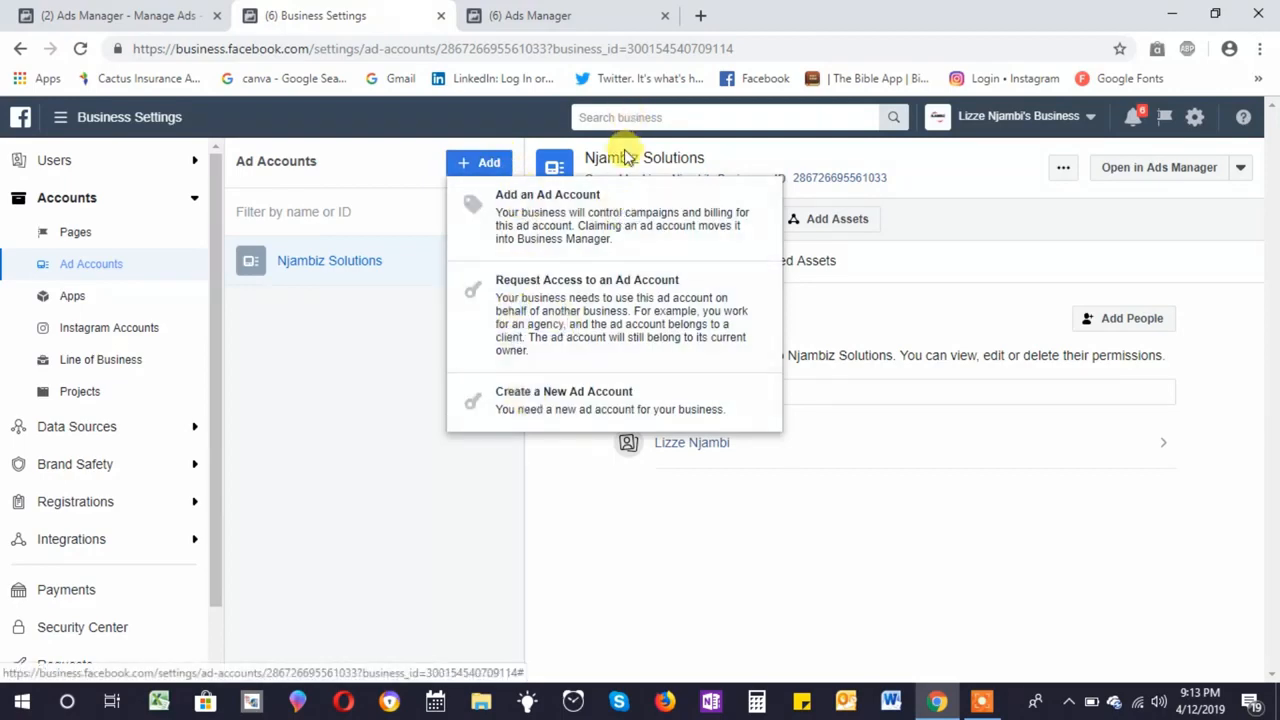
pyautogui.click(610, 198)
pyautogui.click(611, 443)
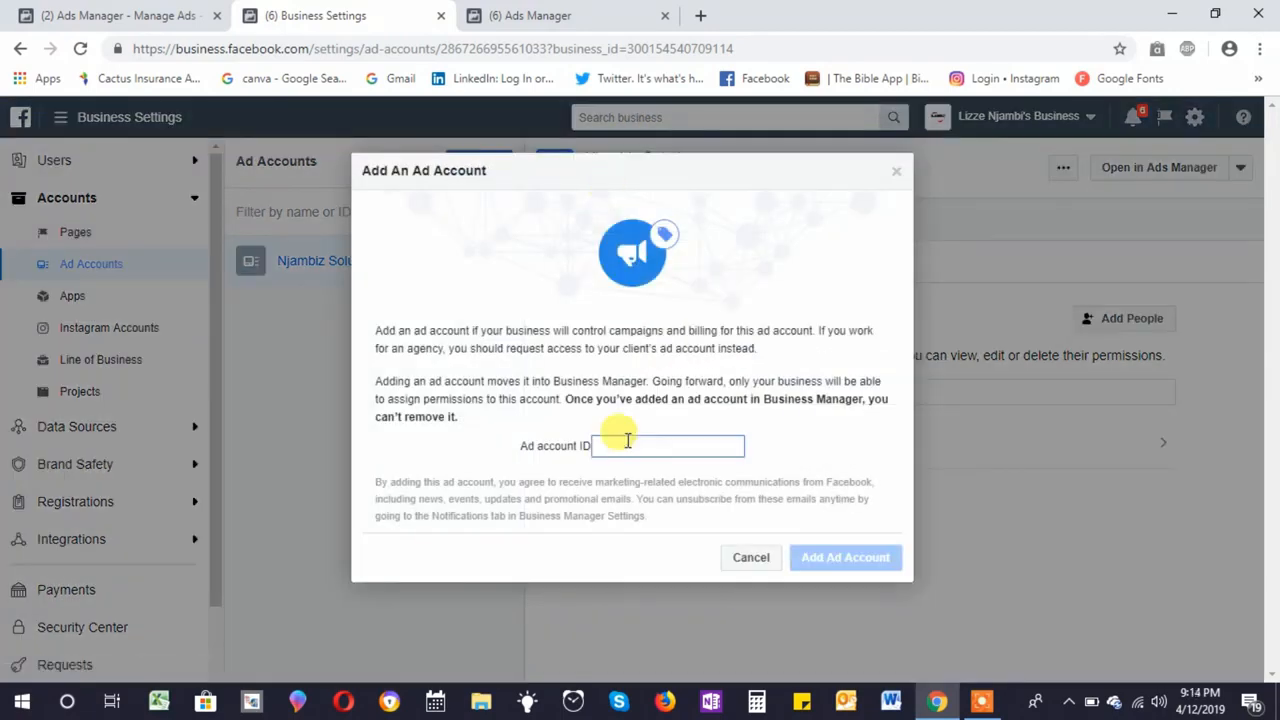
pyautogui.hotkey('ctrl', 'v')
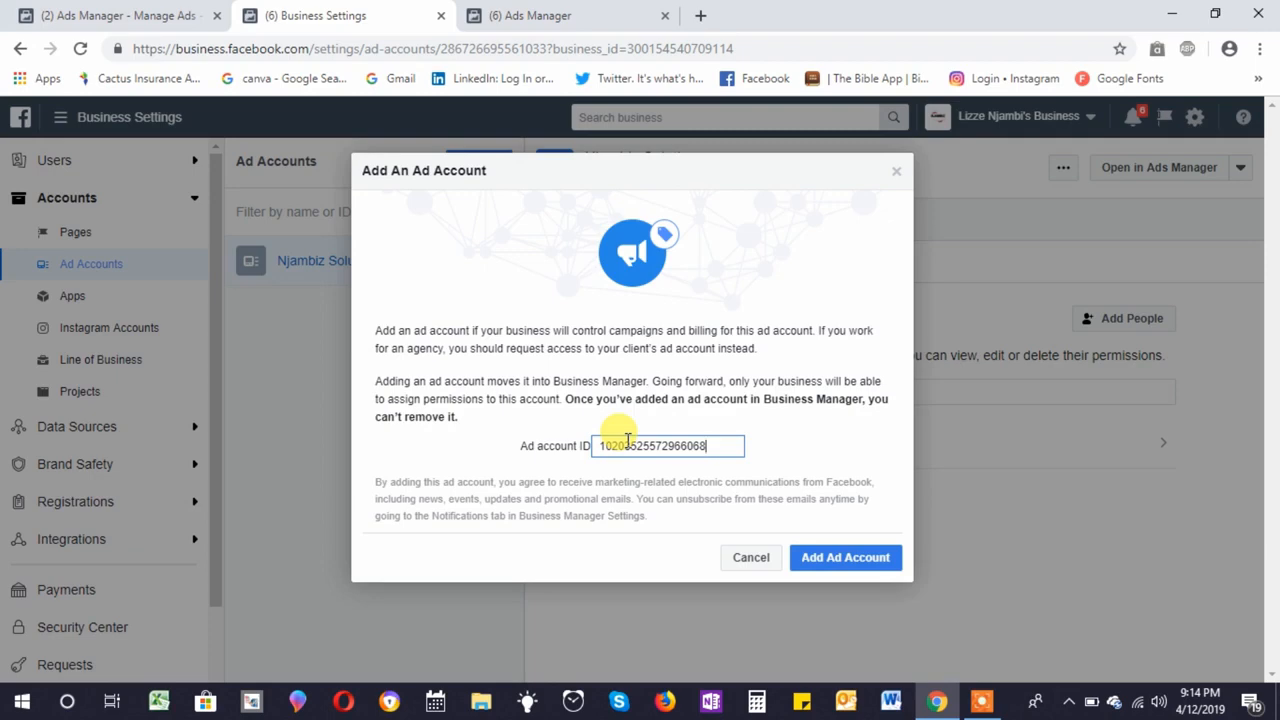
pyautogui.click(845, 557)
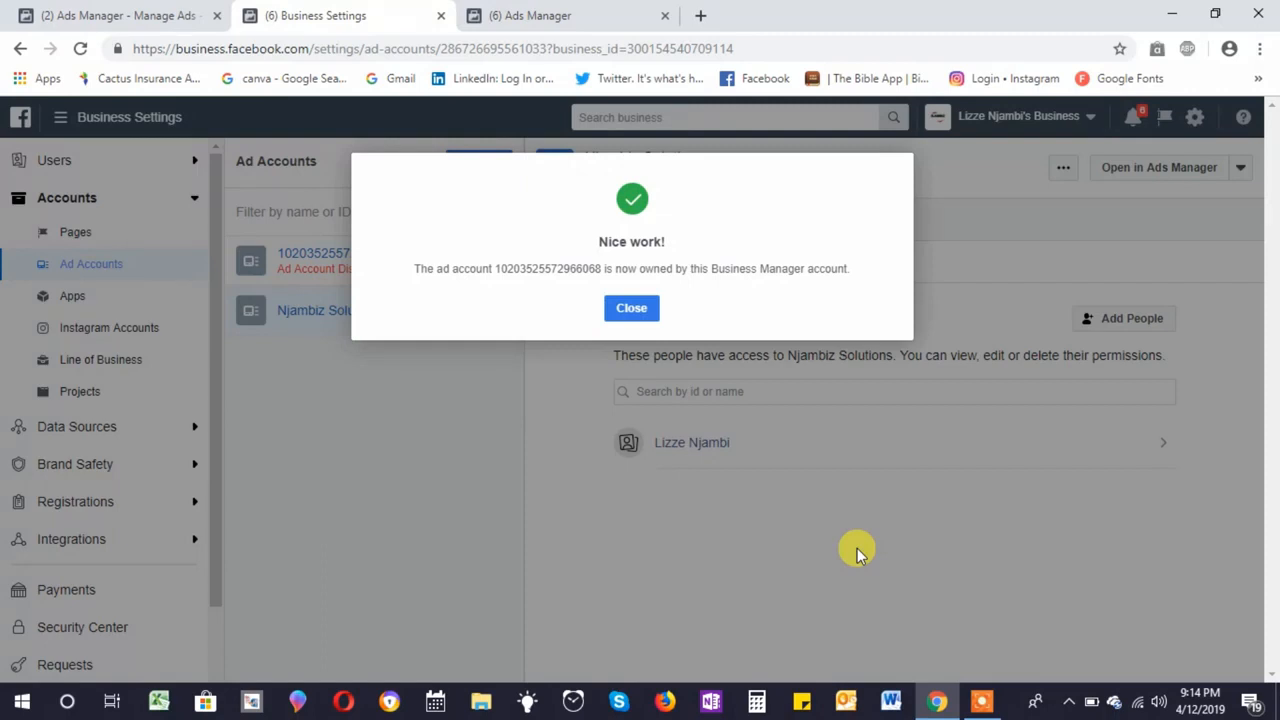
pyautogui.click(648, 316)
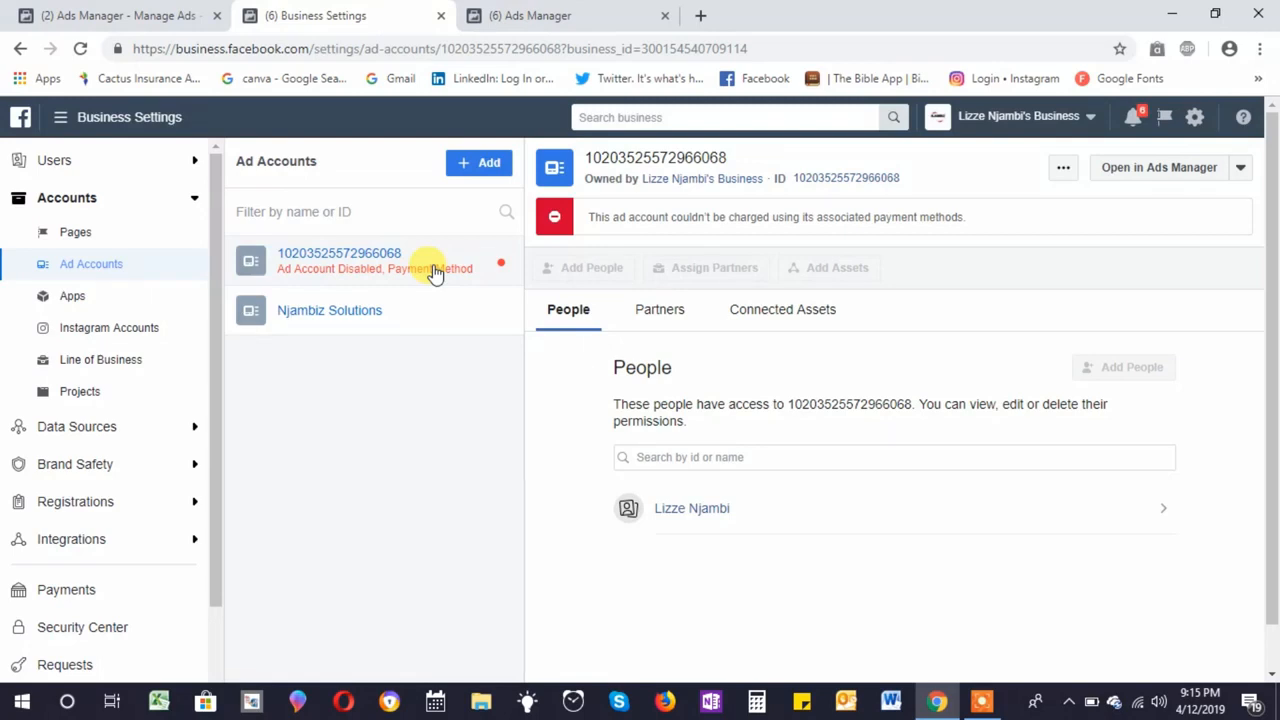
# Start creating a new ad account for the business and name it Njambiz Tutorial.
pyautogui.click(414, 326)
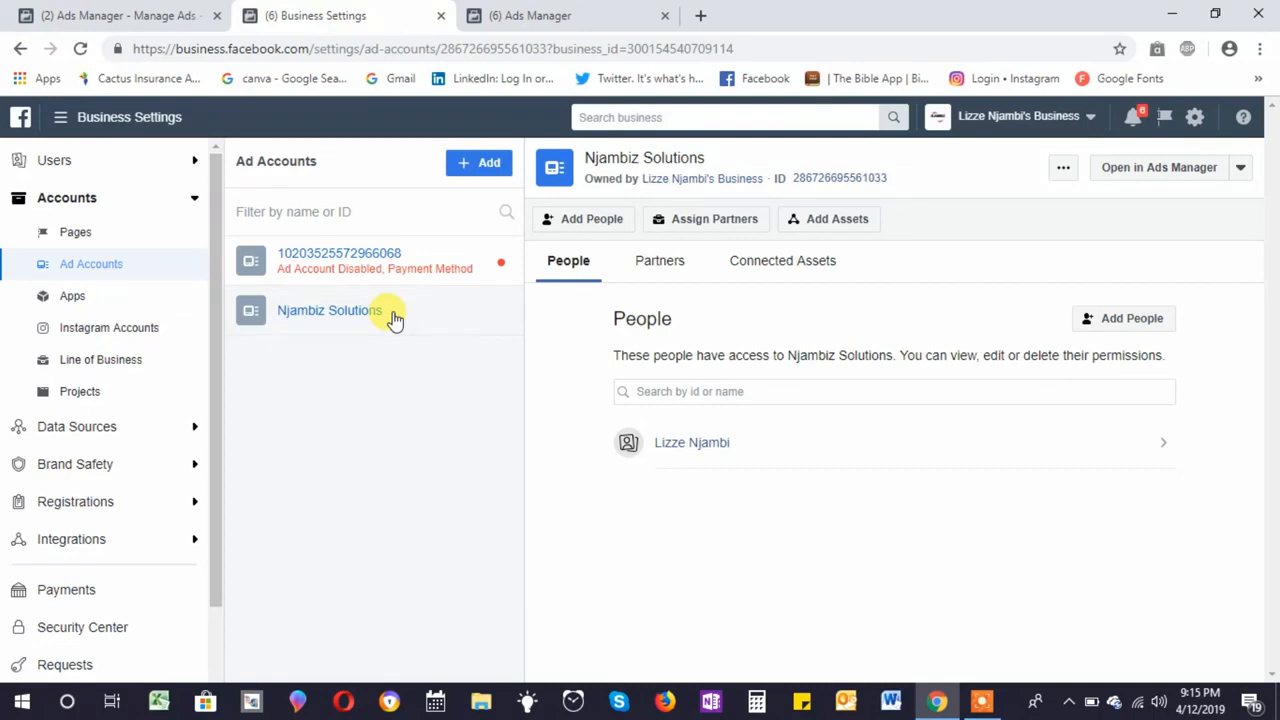
pyautogui.click(476, 172)
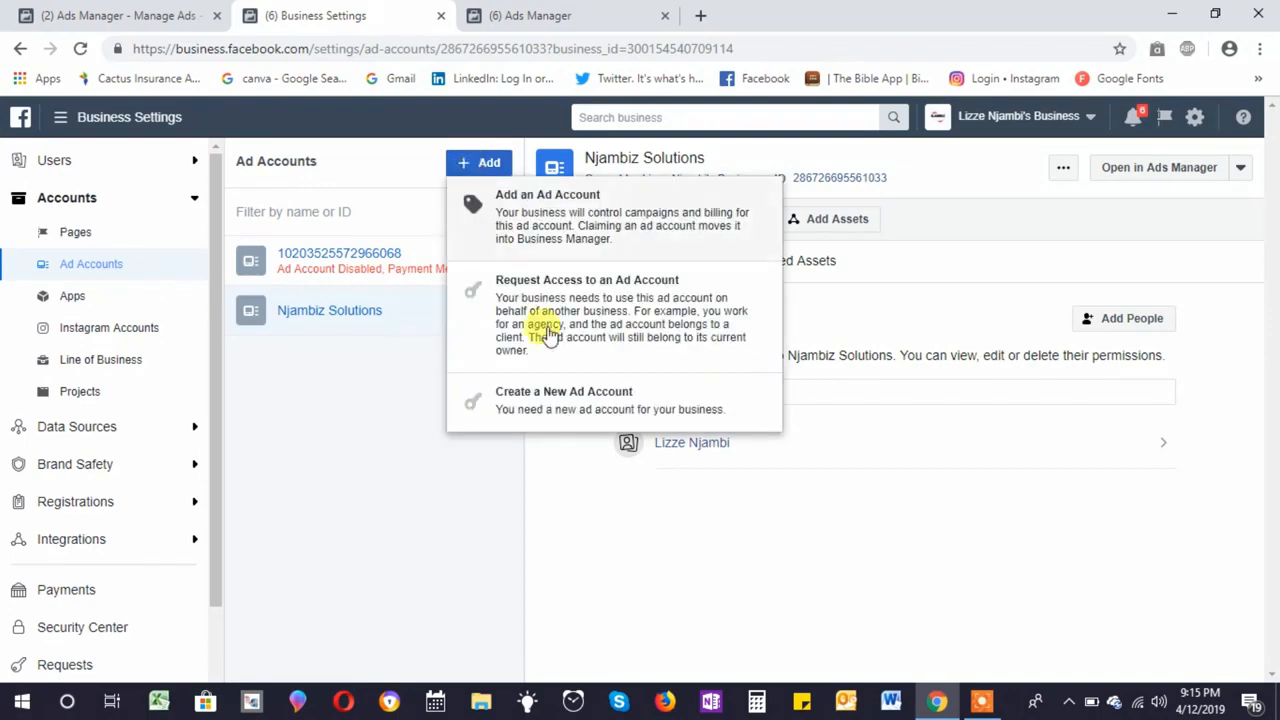
pyautogui.click(594, 397)
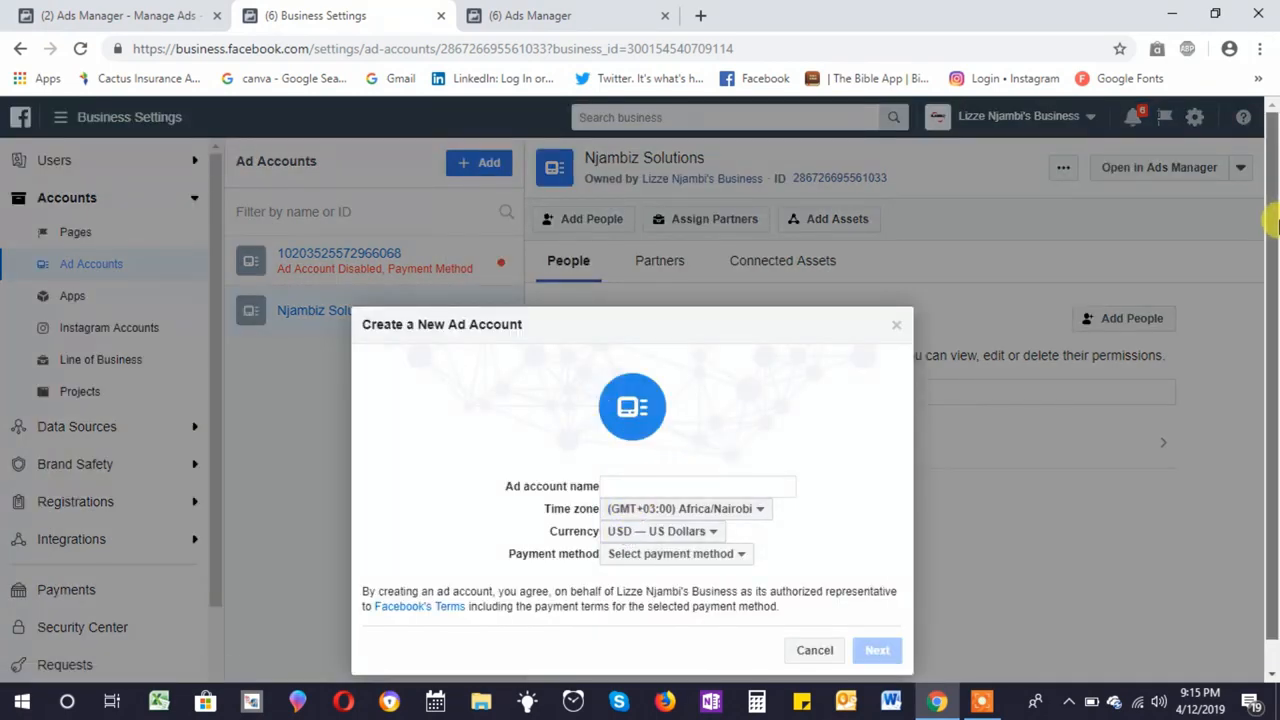
pyautogui.click(716, 457)
pyautogui.write('Njm')
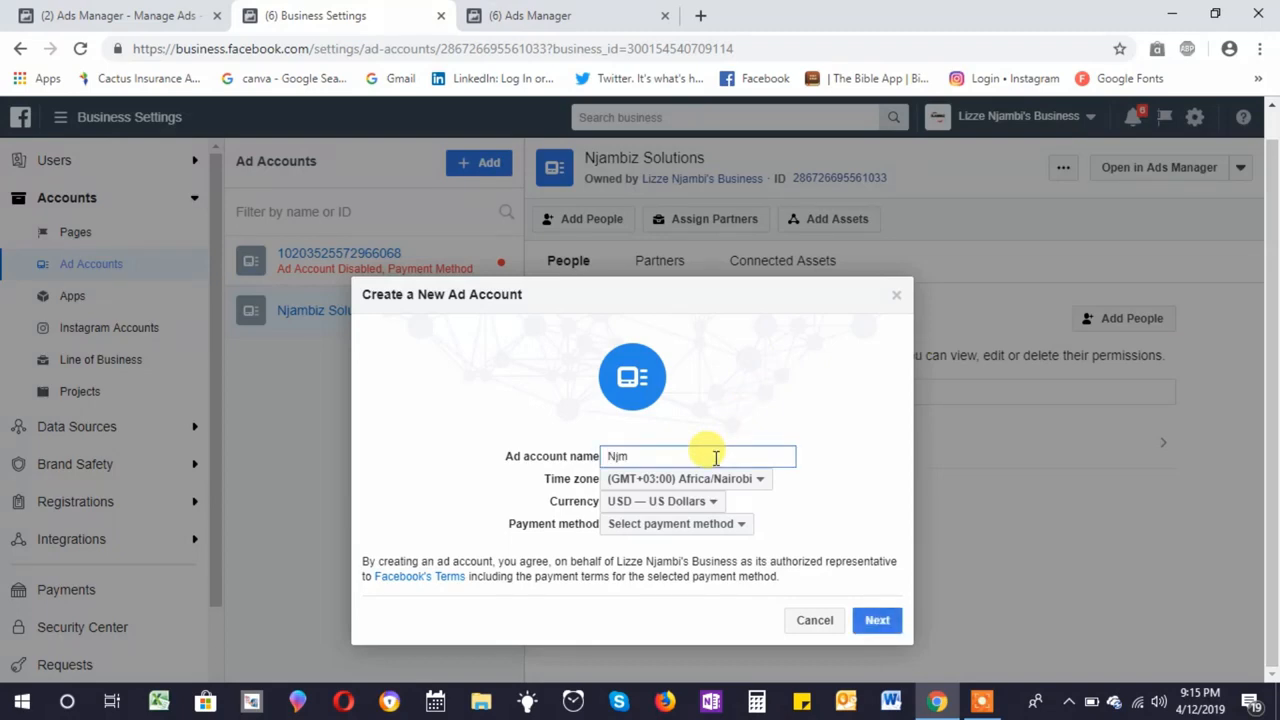
pyautogui.press('BackSpace')
pyautogui.write('ambiz Tutorial')
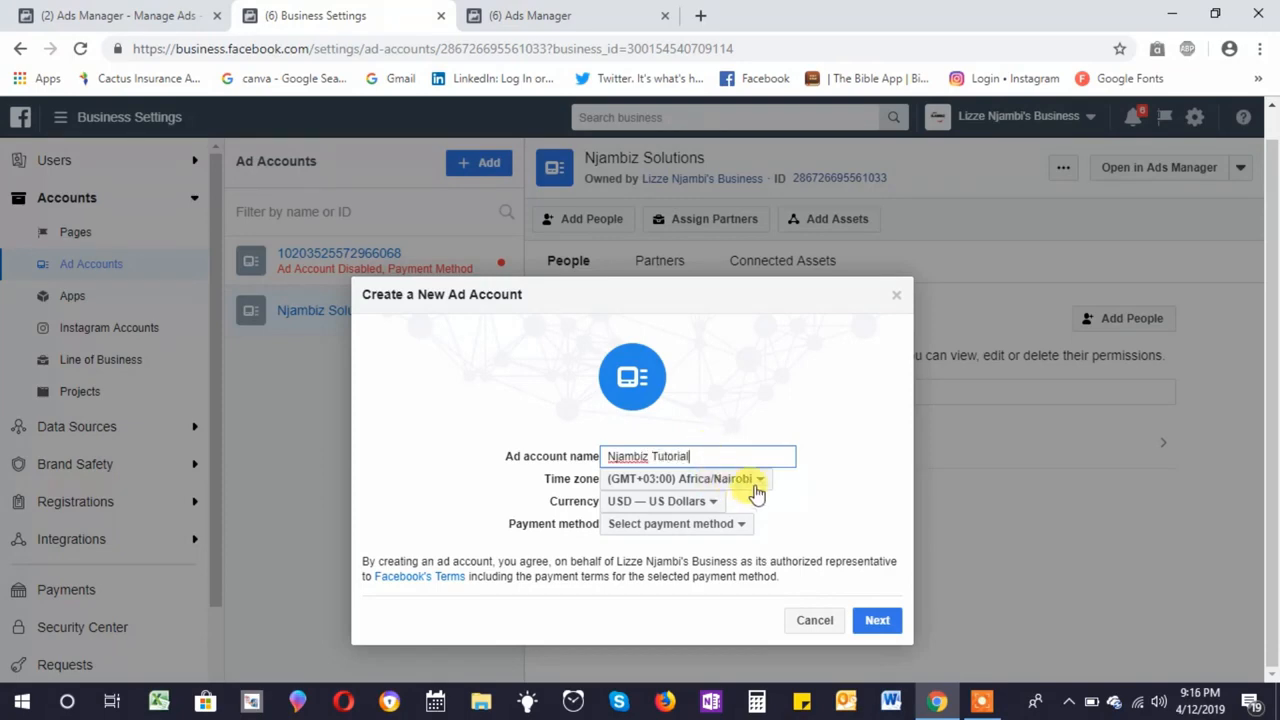
# Set the payment method to Add payment method later and create the ad account for use by My business.
pyautogui.click(680, 524)
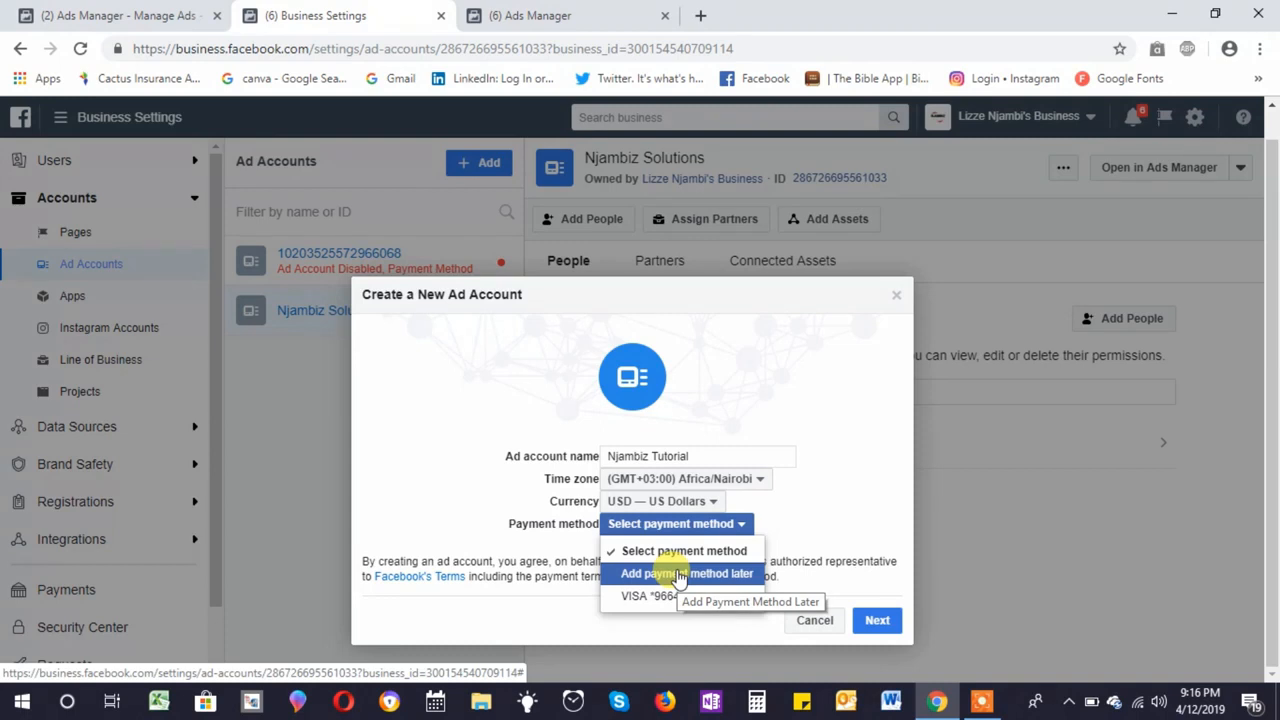
pyautogui.click(679, 576)
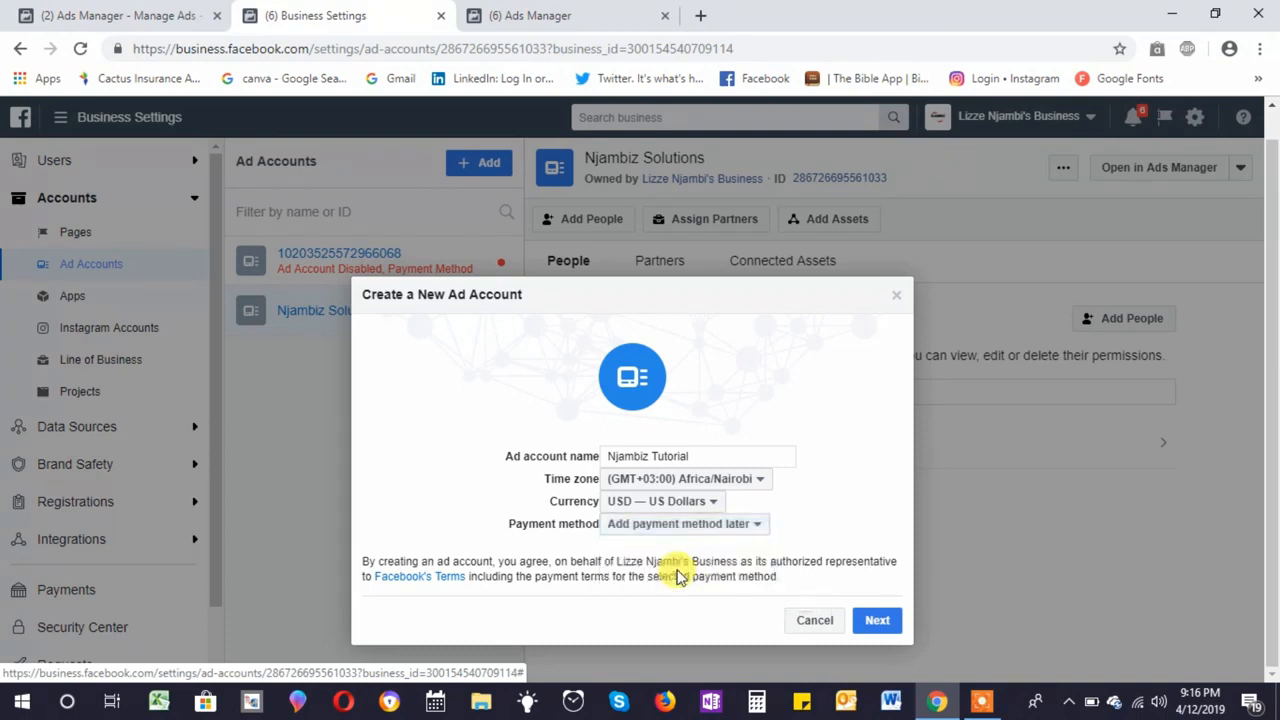
pyautogui.click(877, 620)
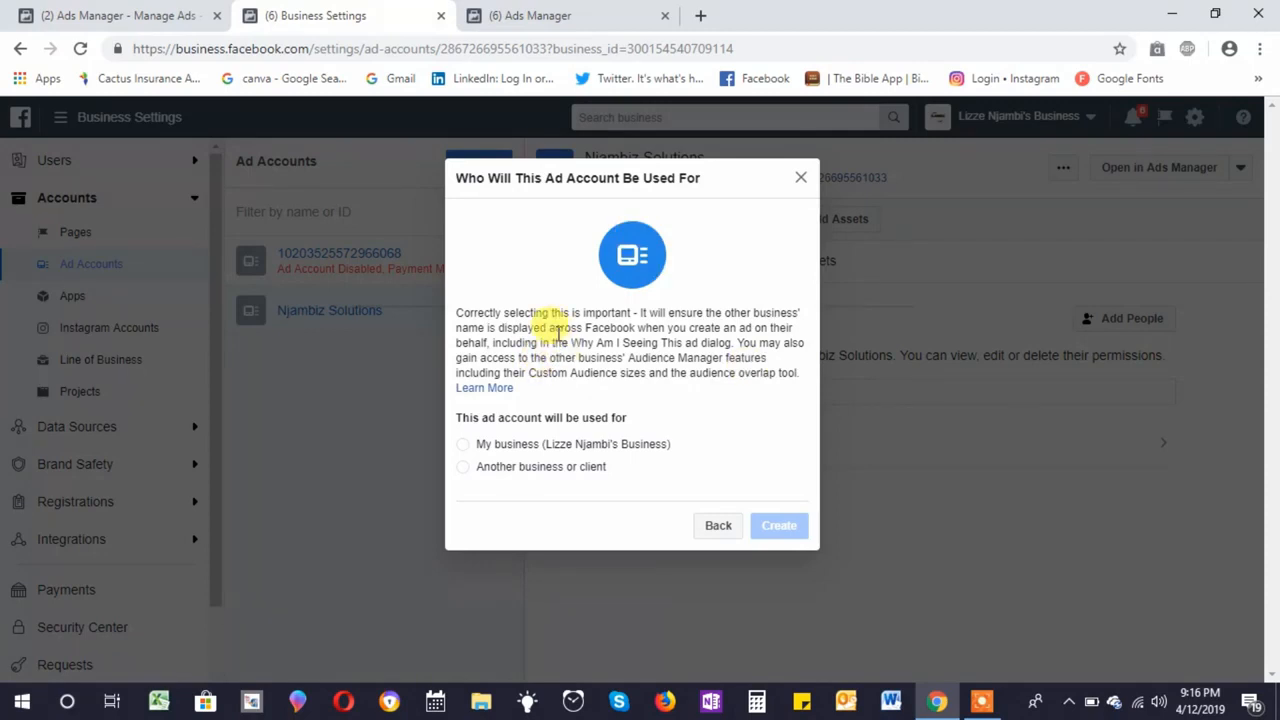
pyautogui.click(525, 445)
pyautogui.click(790, 530)
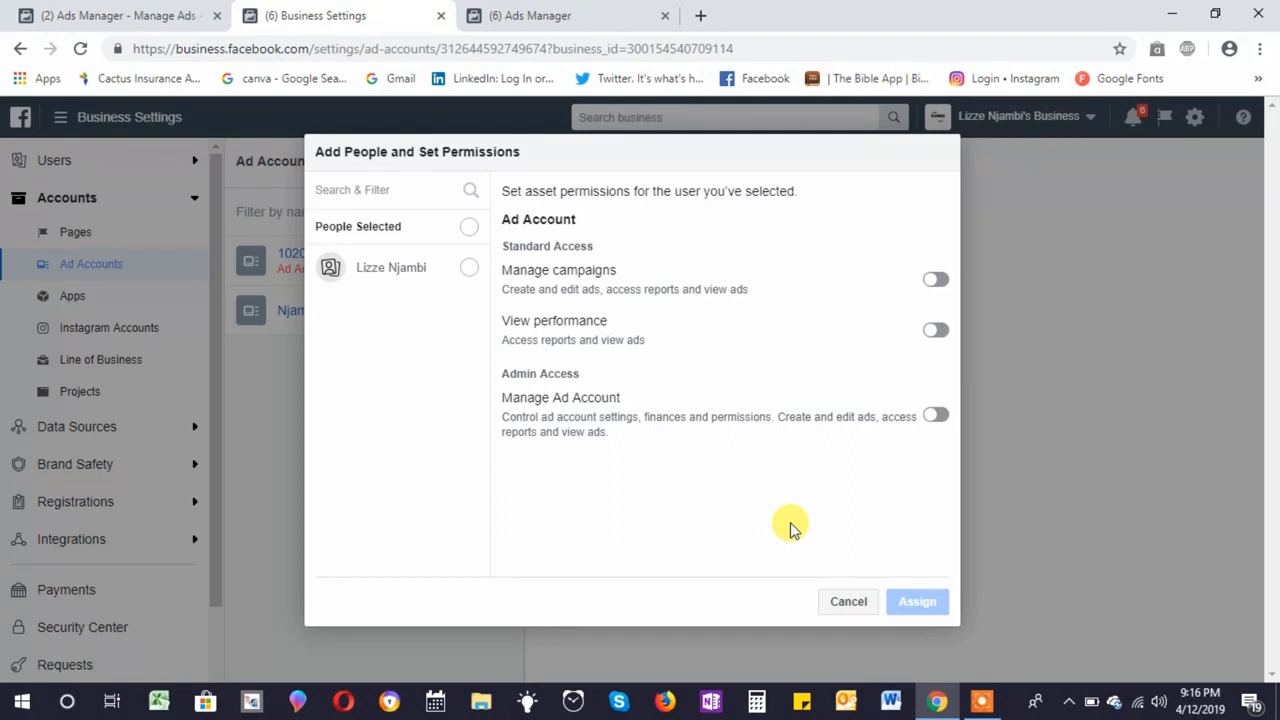
# Assign the listed person to the new ad account with Manage campaigns and Manage Ad Account permissions, and reload the ad accounts list.
pyautogui.click(469, 286)
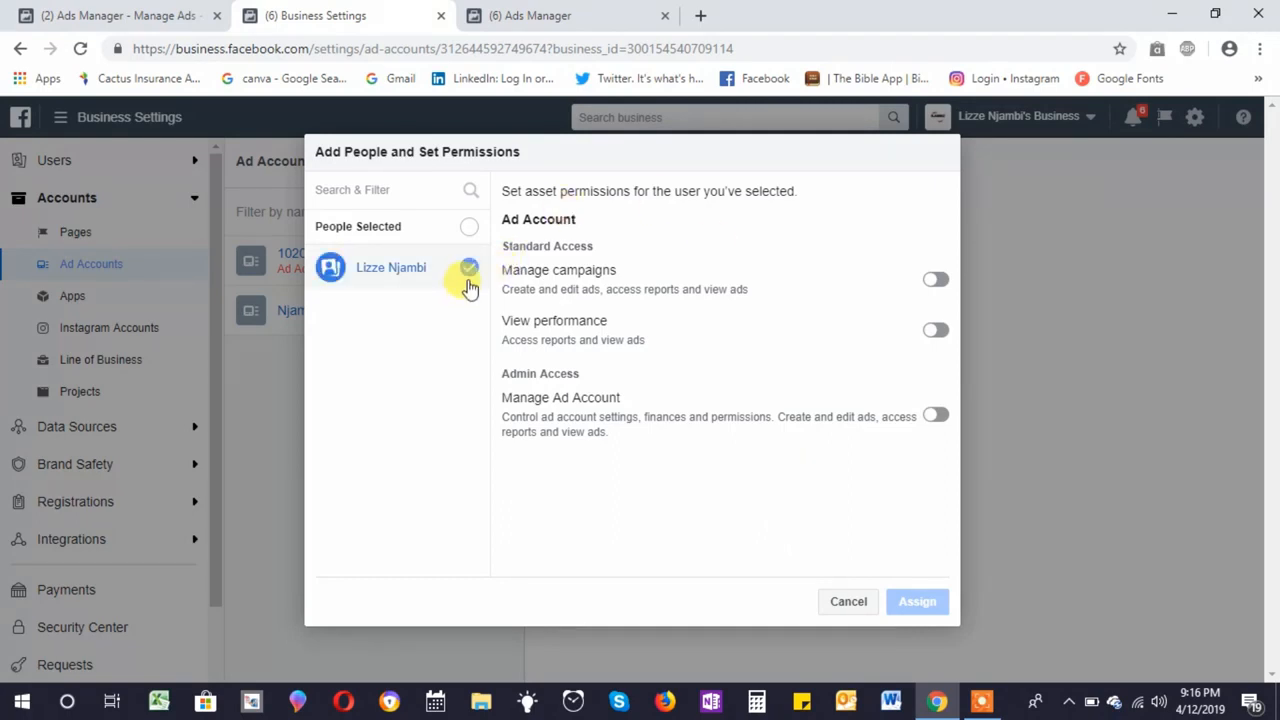
pyautogui.click(937, 283)
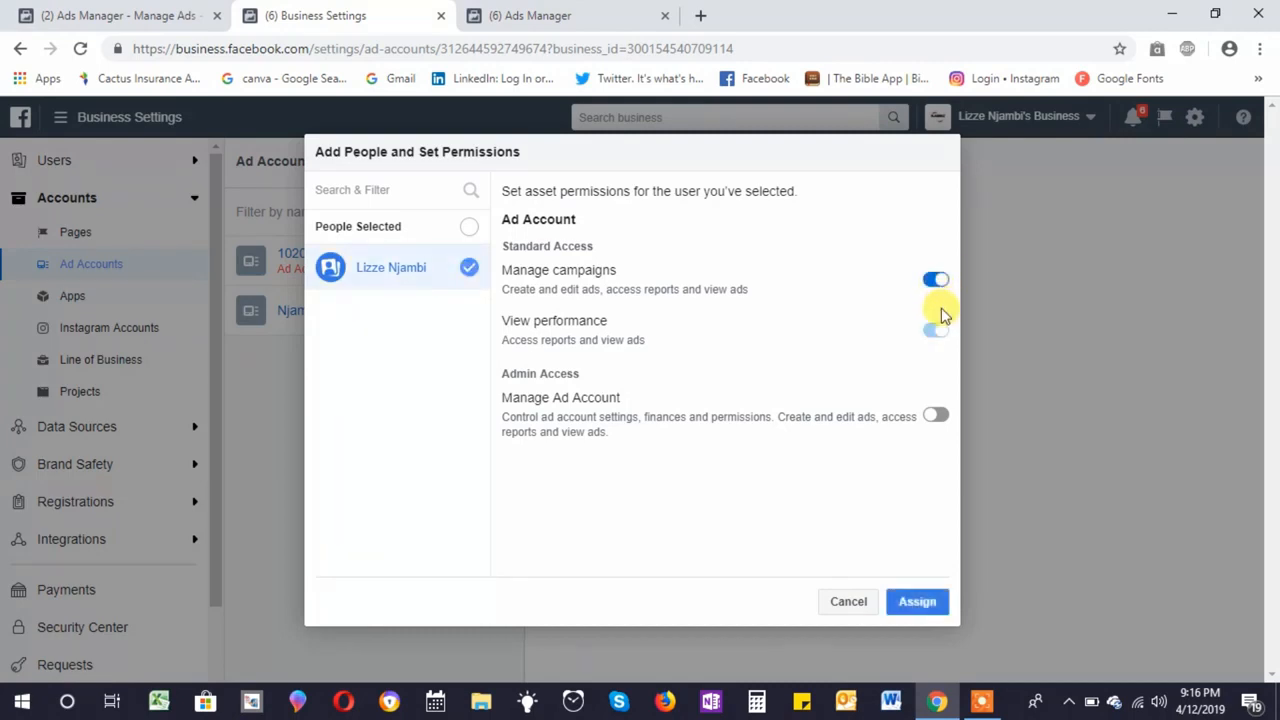
pyautogui.click(936, 414)
pyautogui.click(938, 611)
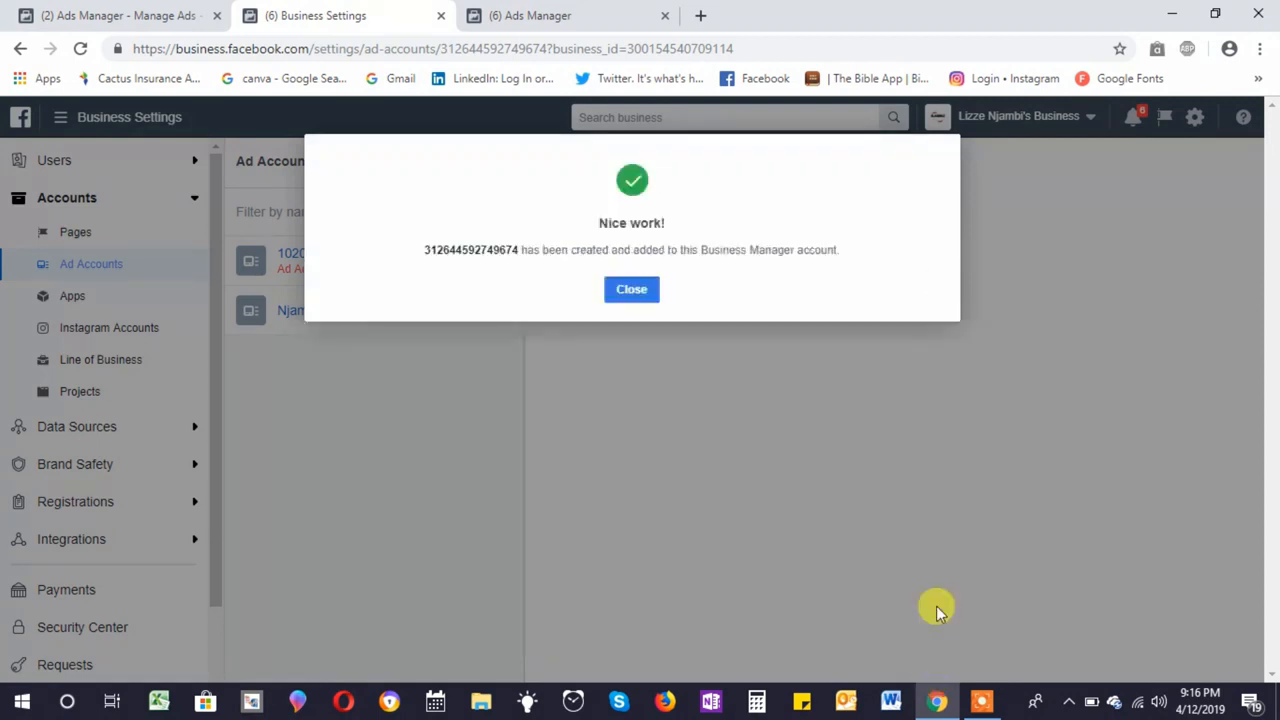
pyautogui.click(631, 295)
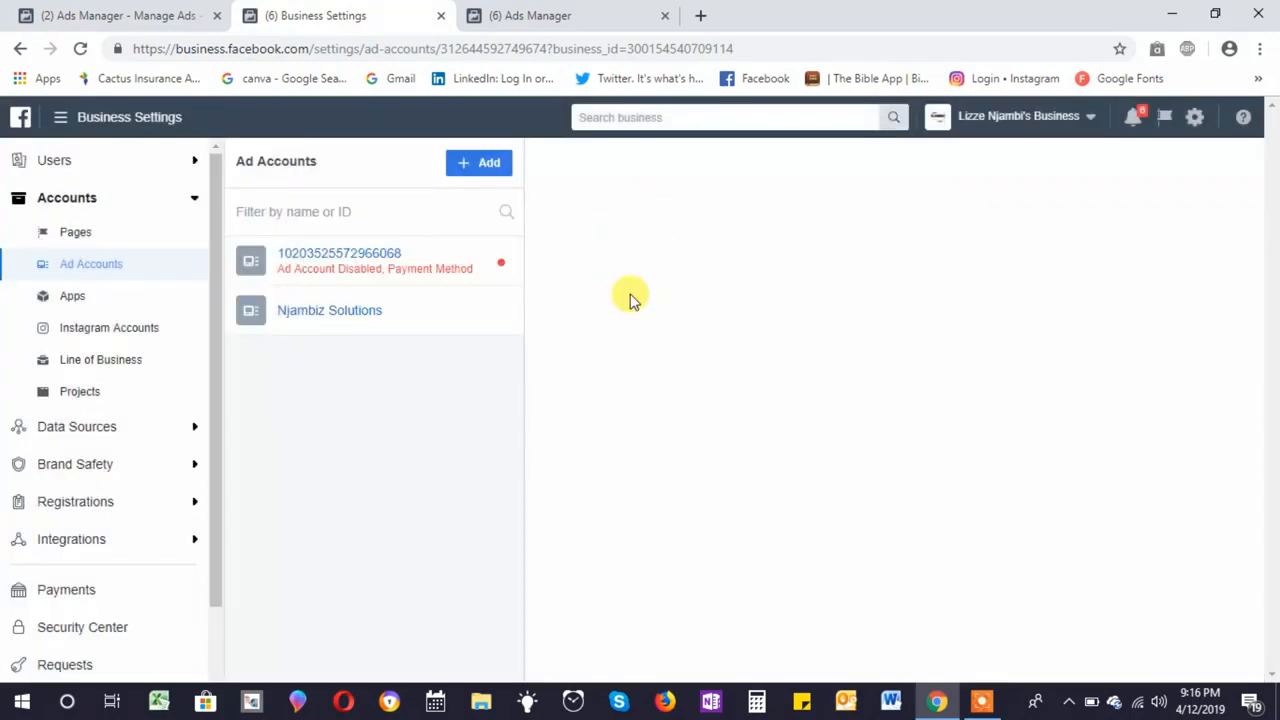
pyautogui.click(80, 48)
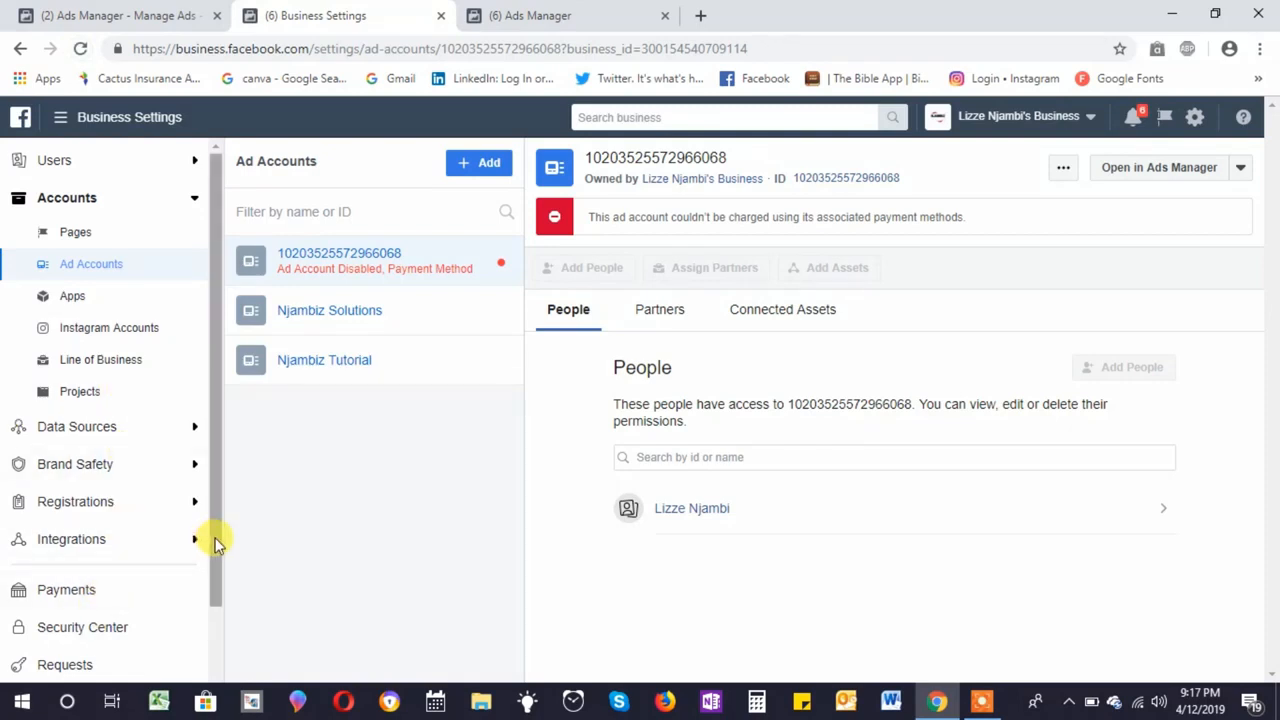
# Review the ad account creation limit on the business info page again.
pyautogui.moveTo(212, 540); pyautogui.dragTo(213, 665)
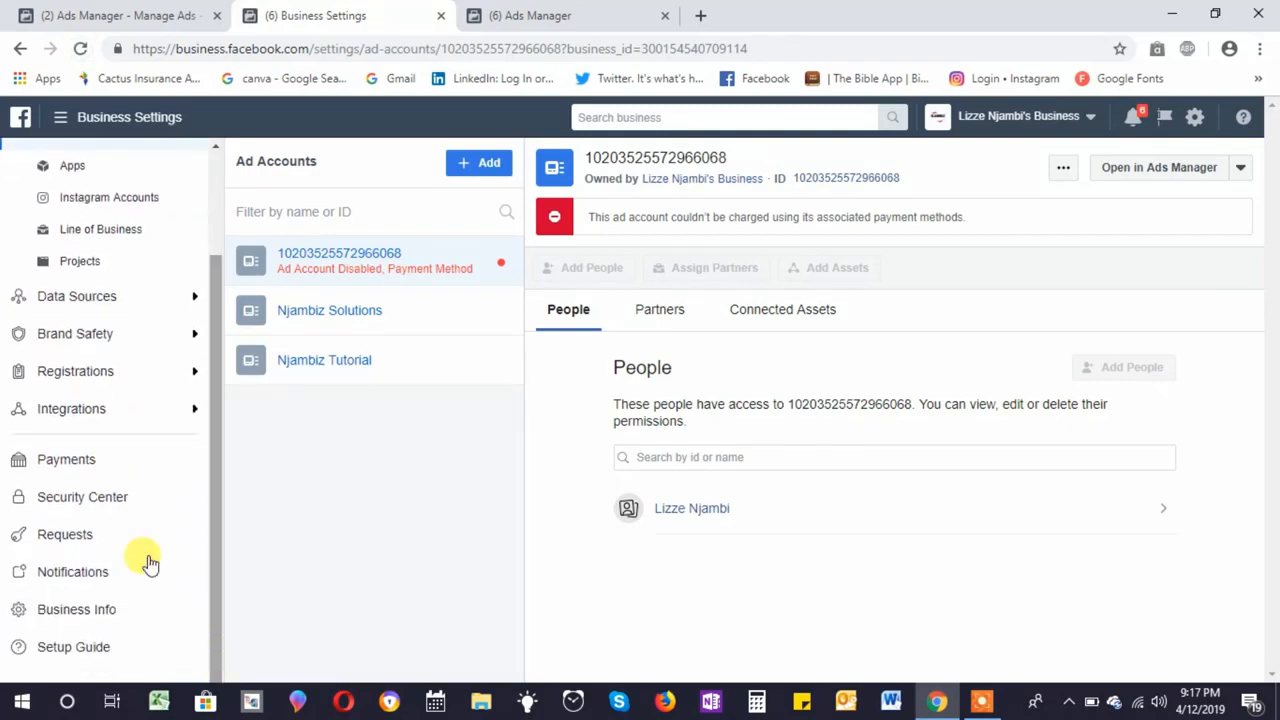
pyautogui.click(92, 614)
pyautogui.scroll(-5, 522, 479)
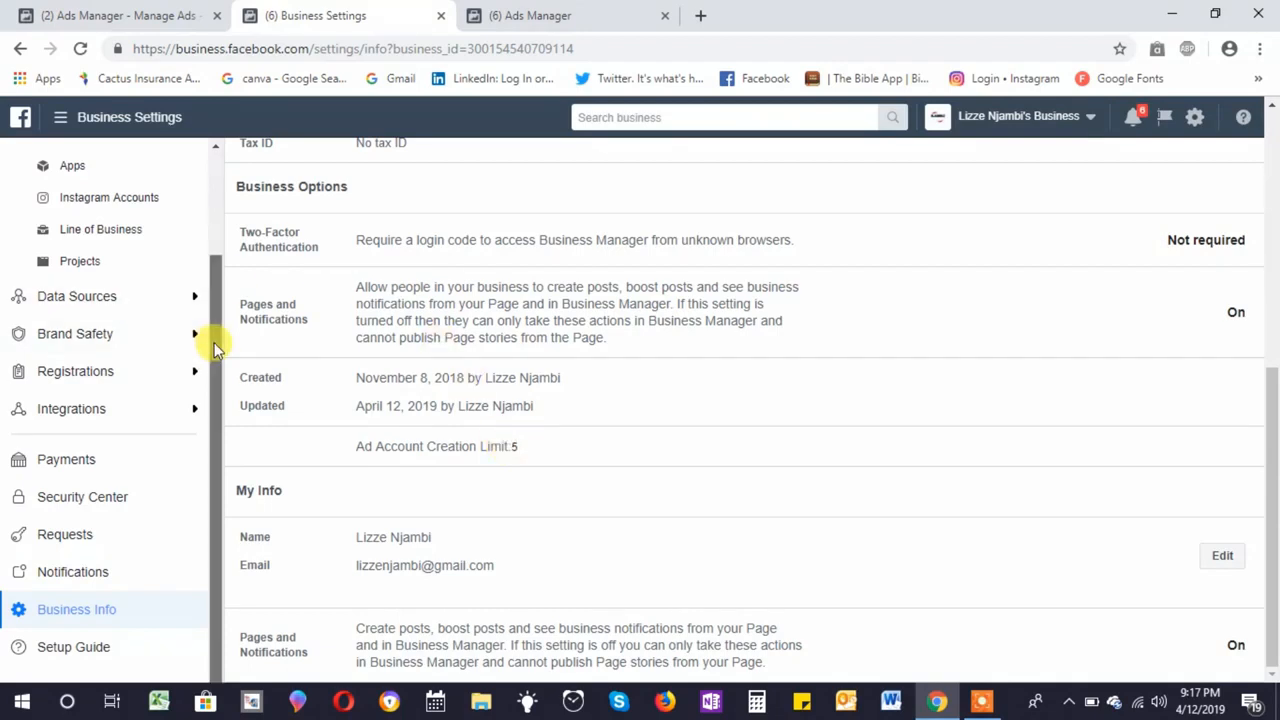
pyautogui.moveTo(213, 345); pyautogui.dragTo(214, 463)
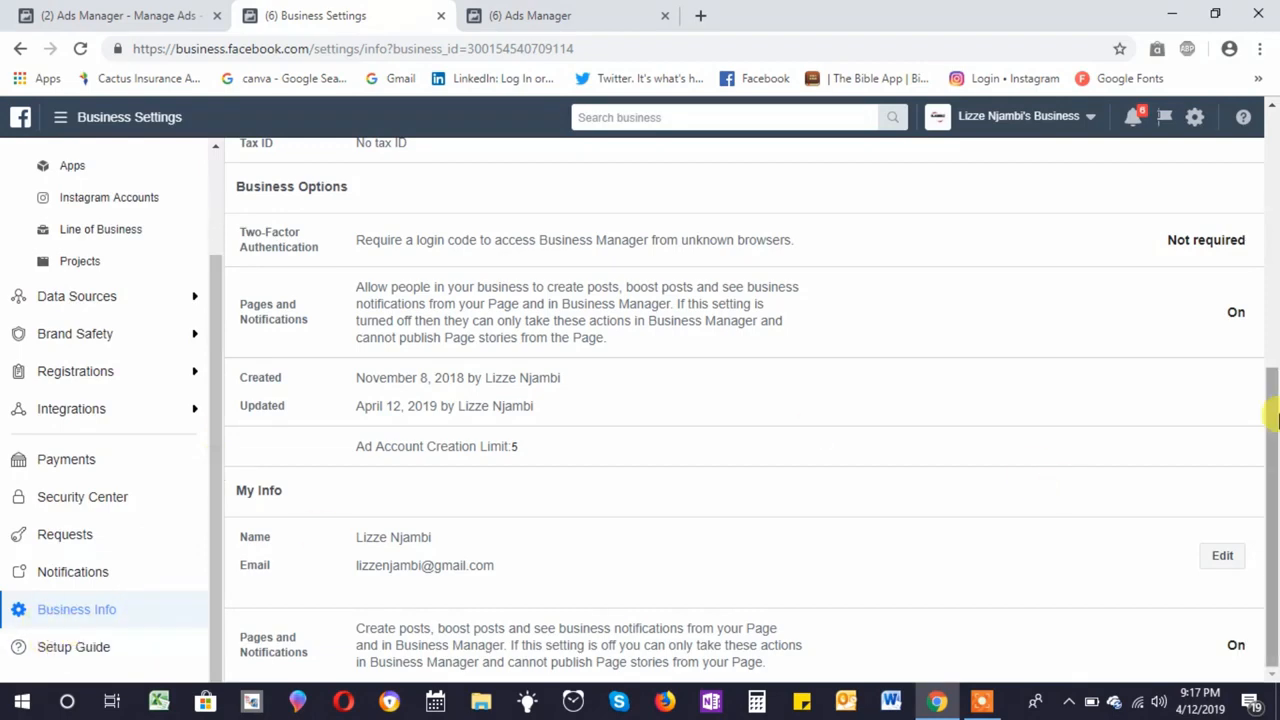
pyautogui.moveTo(1275, 420); pyautogui.dragTo(1275, 360)
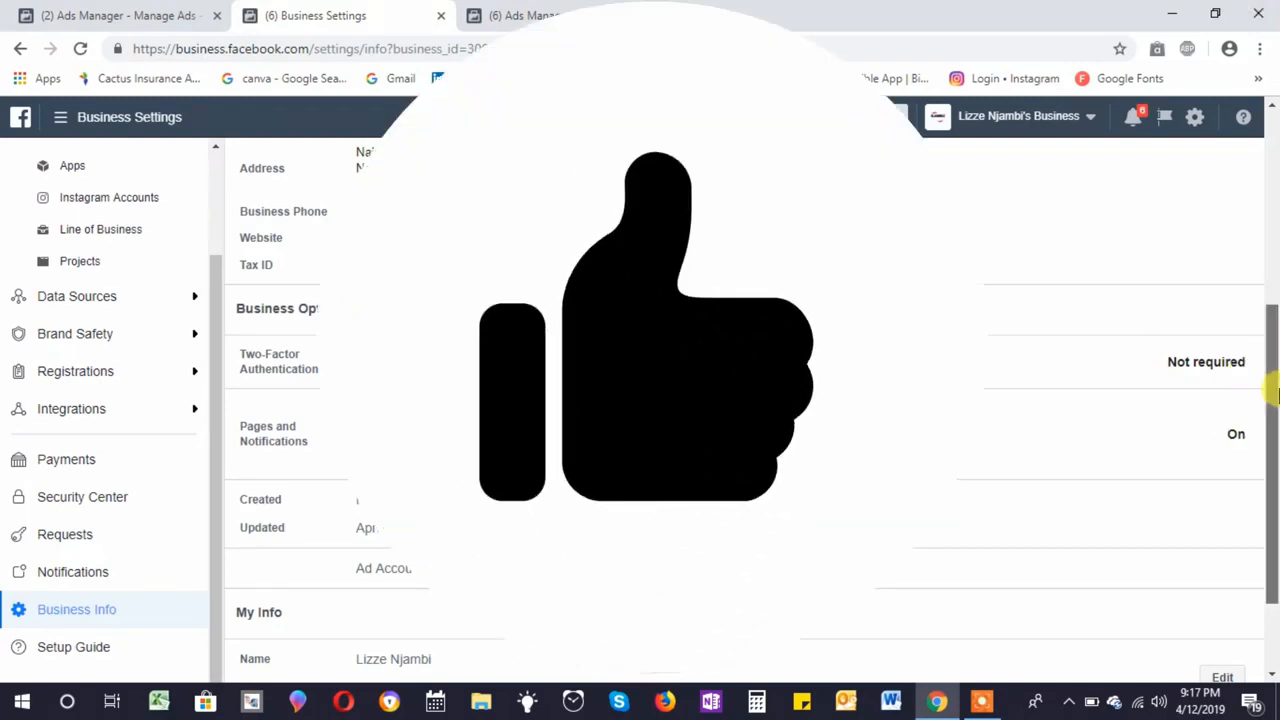
pyautogui.scroll(-2, 1272, 386)
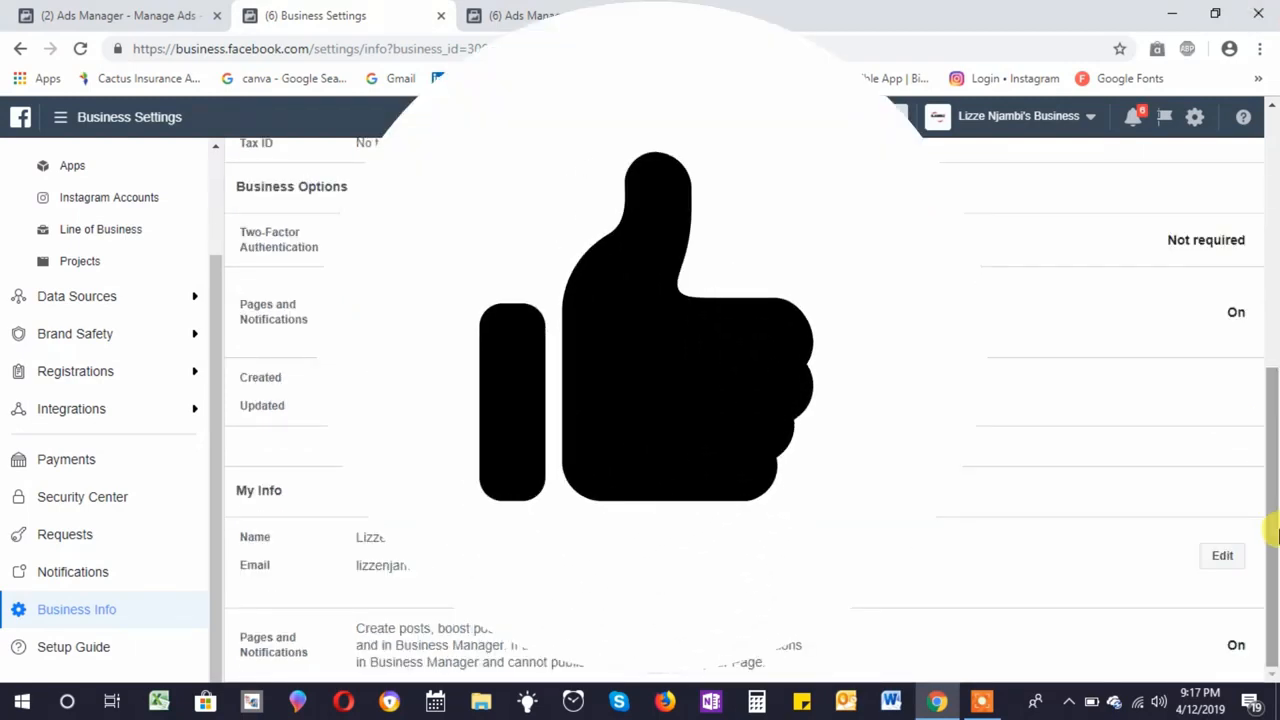